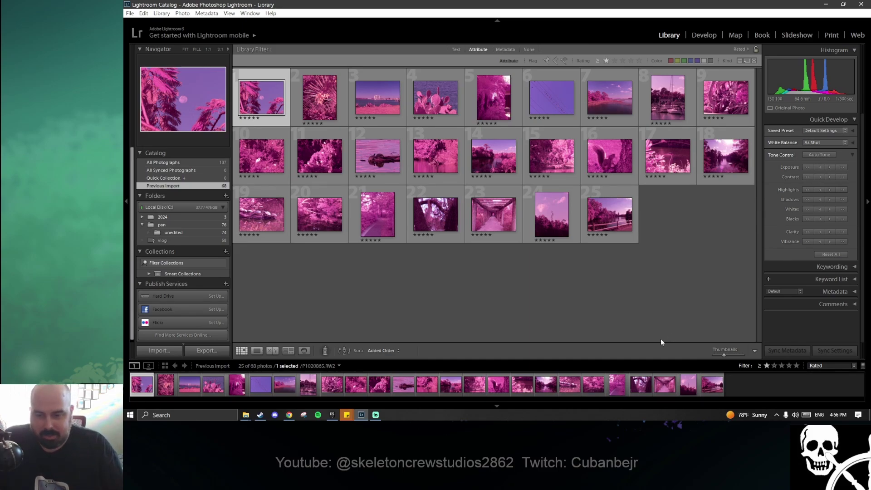
- Show taskbar thumbnails of the two open File Explorer windows, New folder and unedited
click(246, 415)
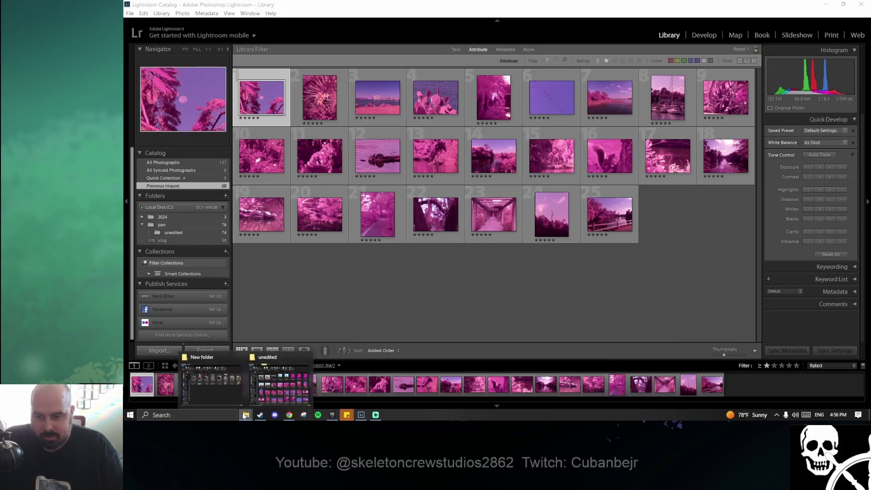
- View raw P1020849 from the unedited folder, close it, then minimize Explorer and Lightroom
click(304, 407)
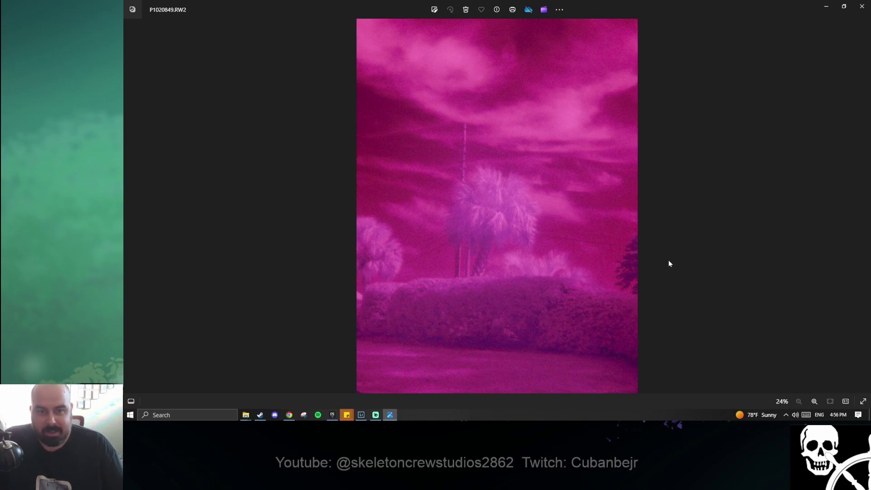
click(862, 6)
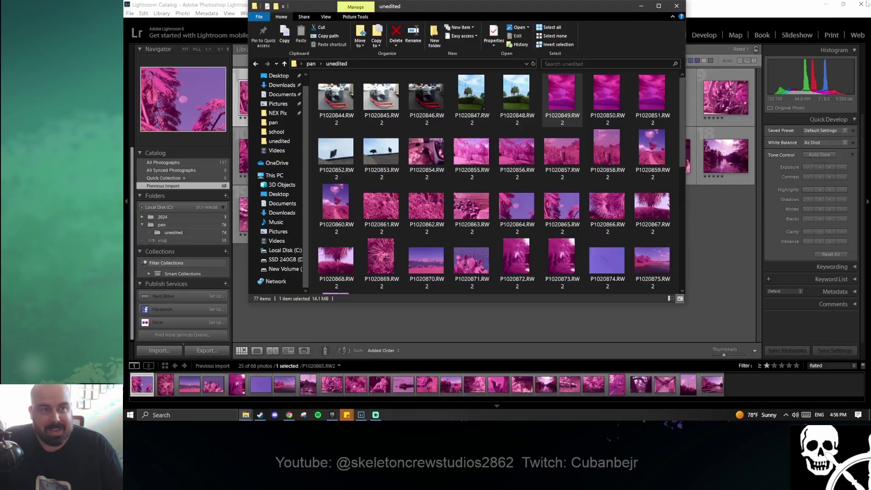
click(640, 6)
click(825, 4)
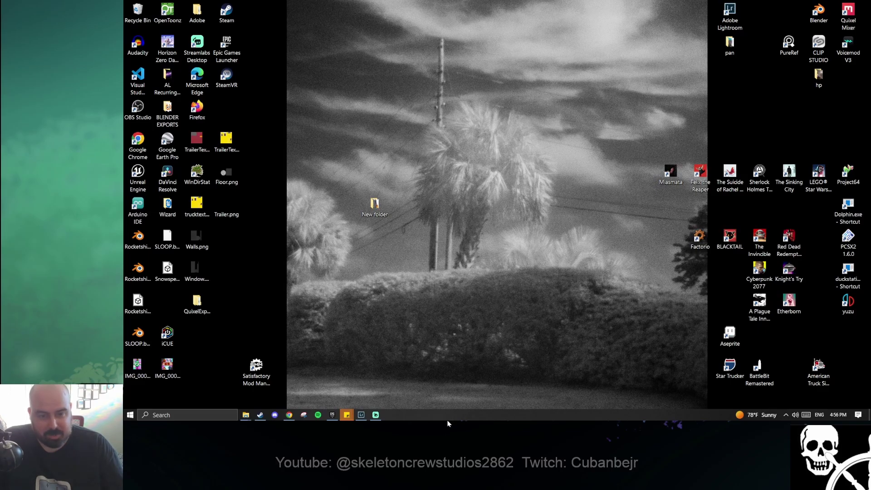
- Restore Lightroom to its Library grid of 25 rated magenta infrared shots
click(358, 415)
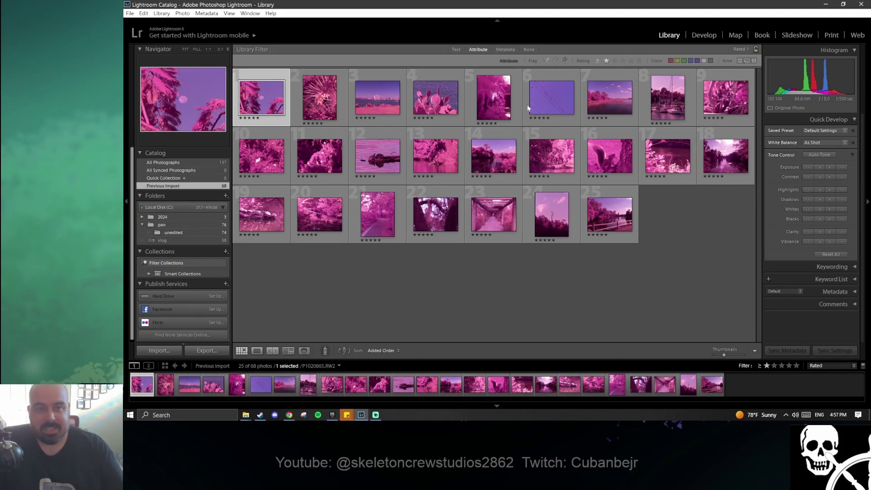
- Eyedropper the leaves of P1020865 in Develop to Temp 2000, Tint -125, turning the sky teal
double_click(256, 100)
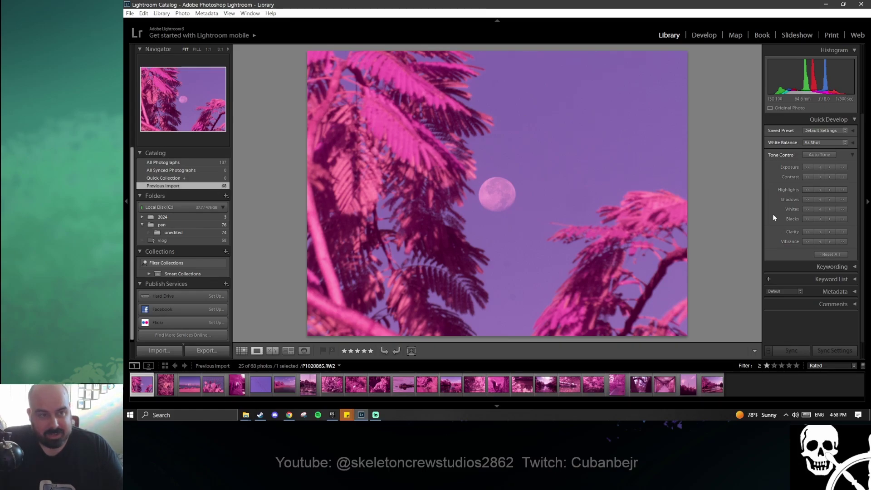
click(703, 38)
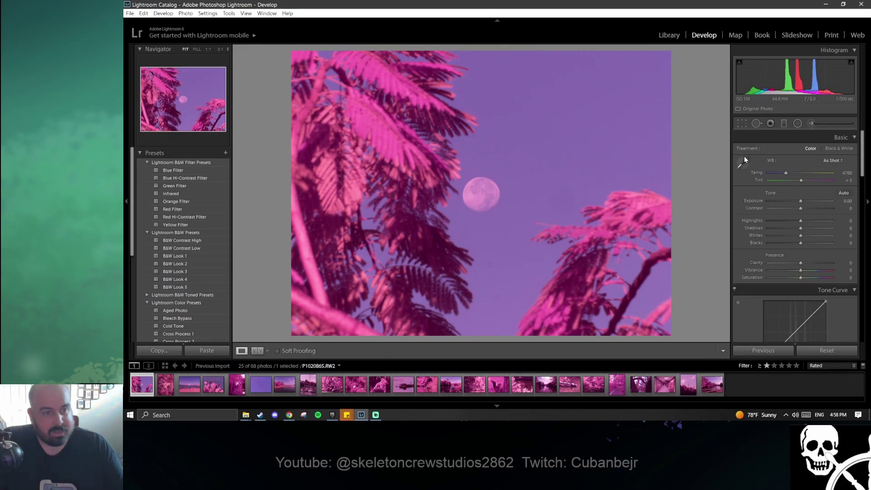
click(742, 162)
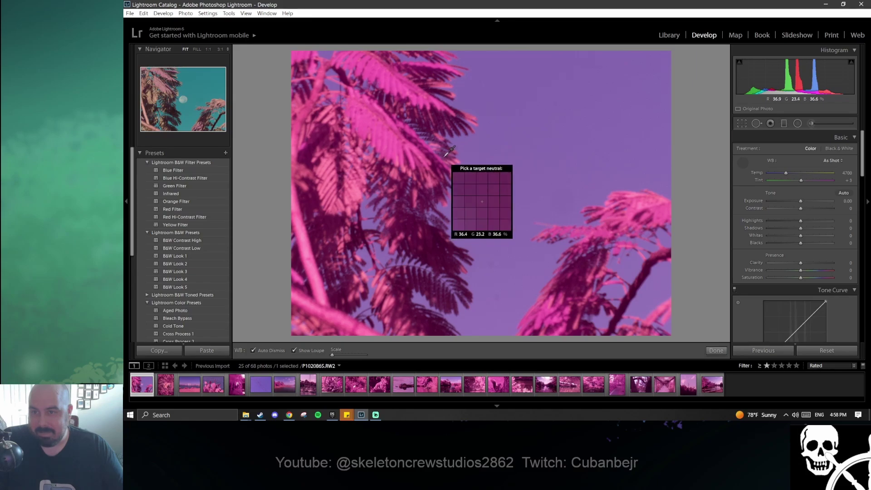
click(446, 153)
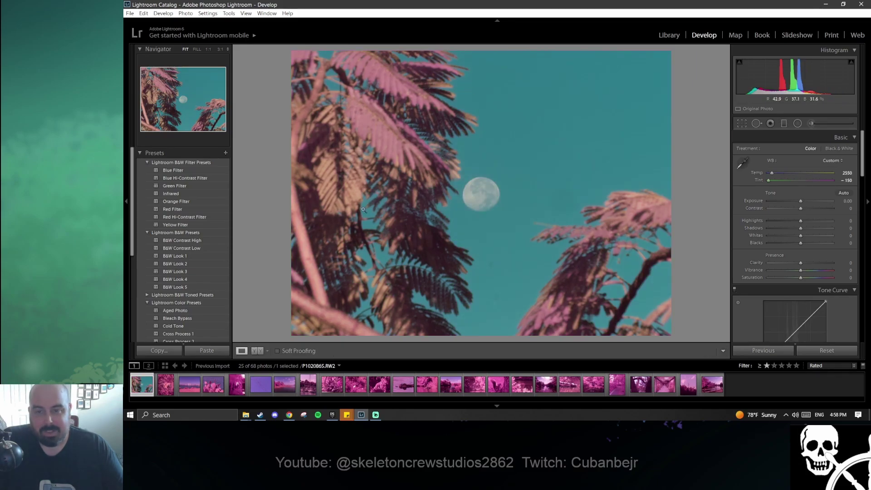
key(w)
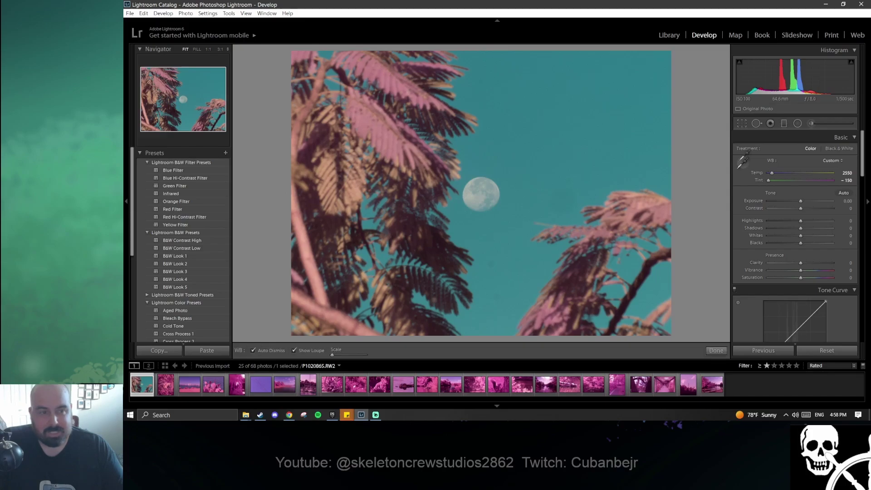
click(639, 196)
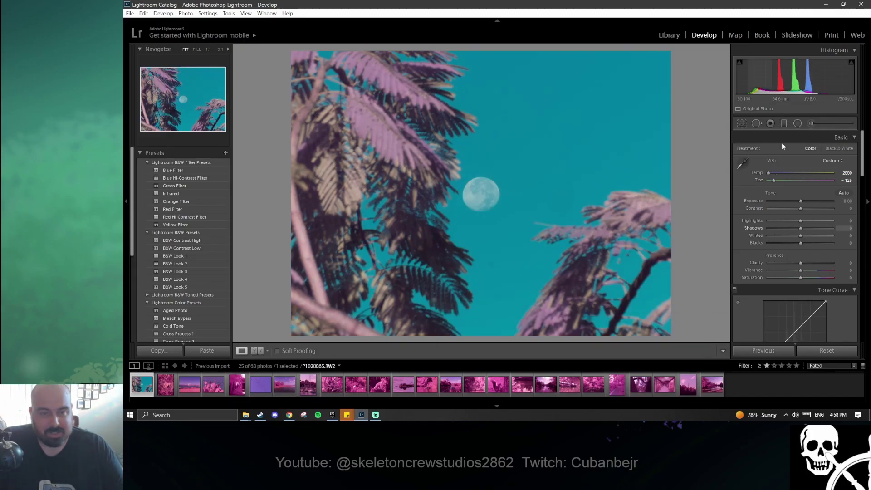
click(166, 383)
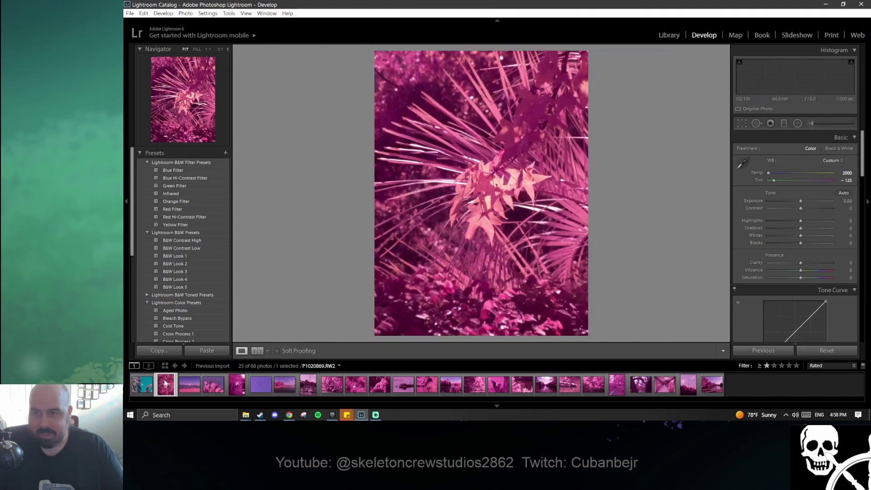
- White-balance the leaf photo from its pale leaves into muted purples, checking it at 1:1
click(742, 161)
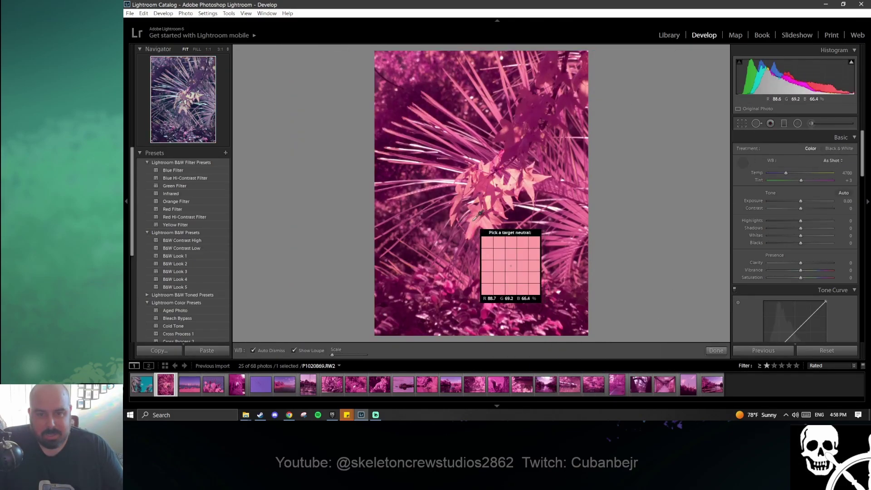
click(476, 217)
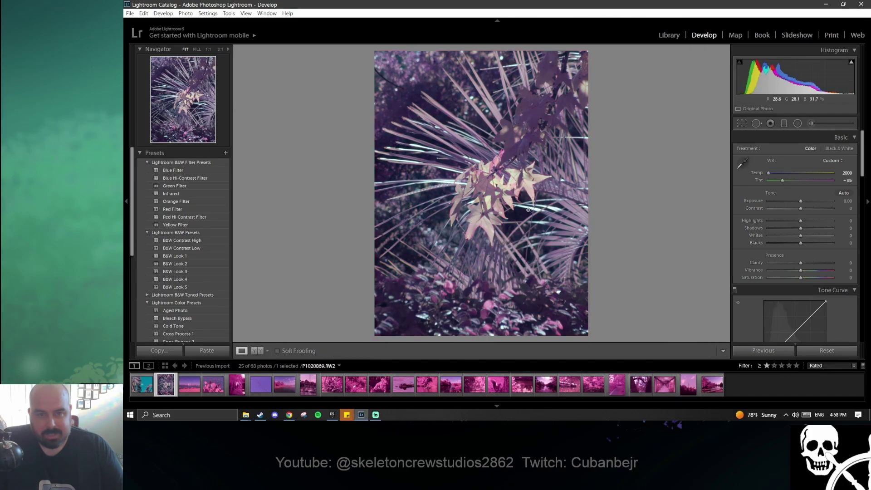
click(487, 215)
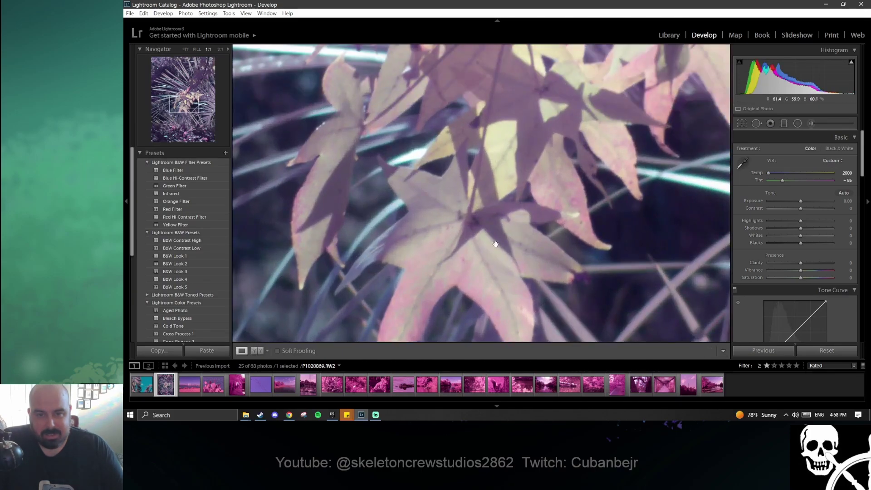
drag(470, 172, 432, 209)
click(454, 171)
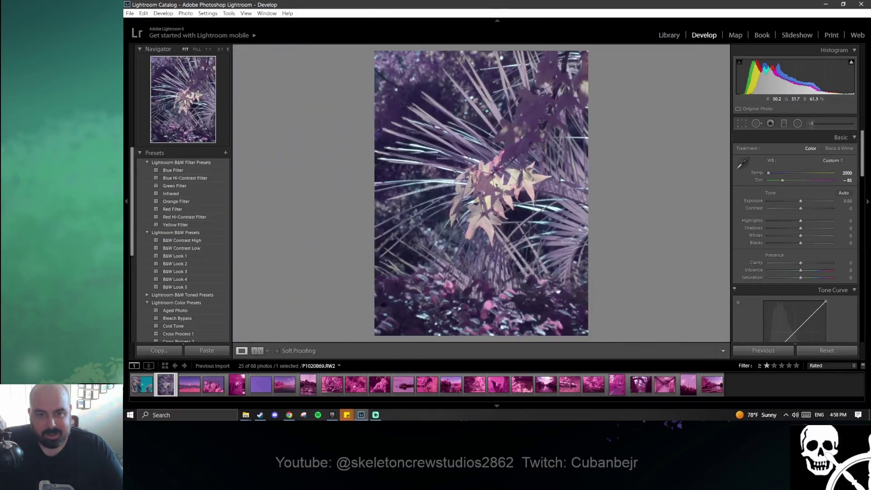
click(454, 170)
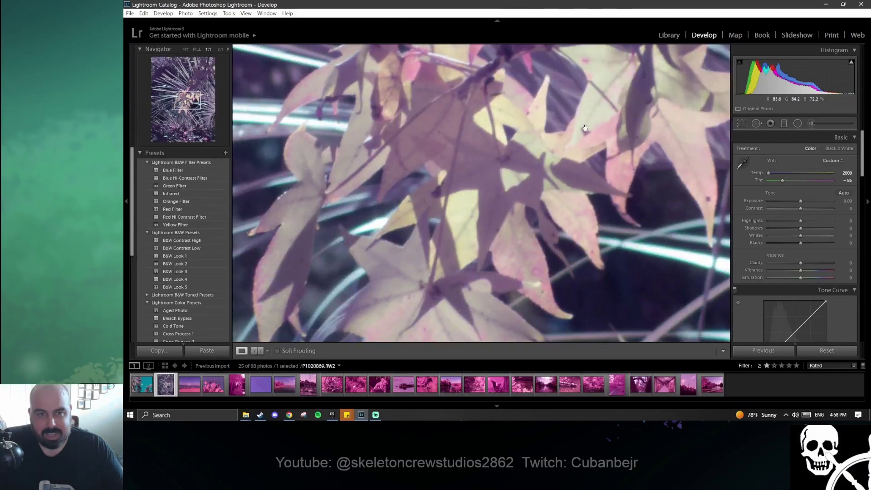
click(585, 128)
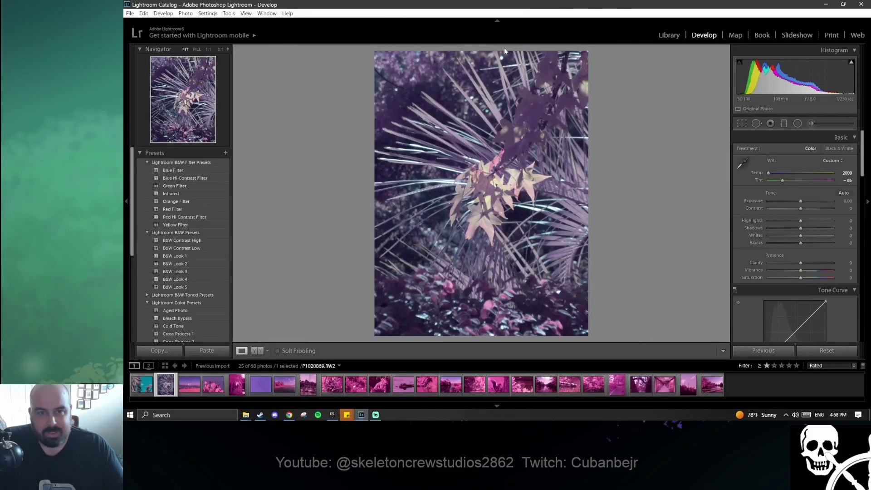
- Sample the white building in harbour photo P1020870 for Temp 2550, Tint -119, teal sky and water
key(Right)
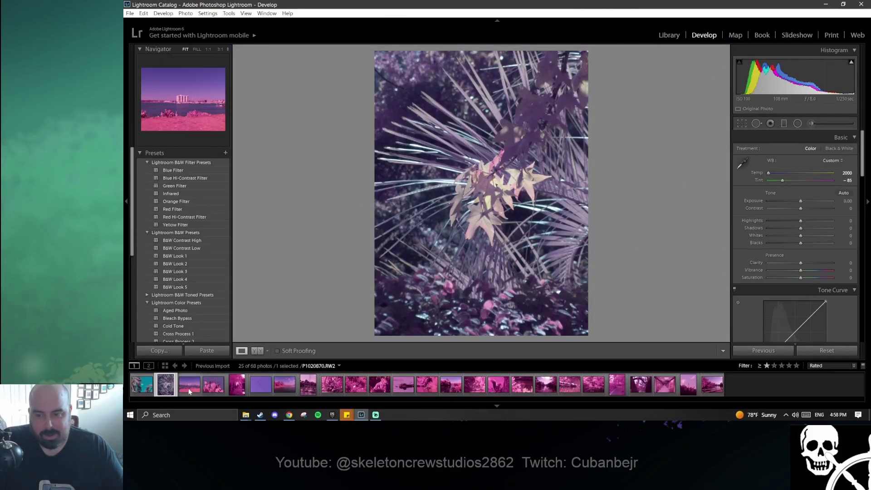
click(742, 163)
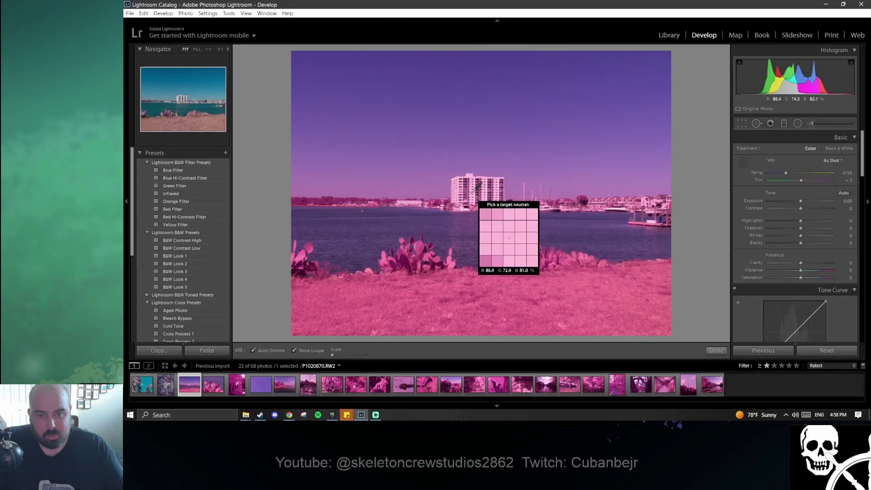
click(475, 189)
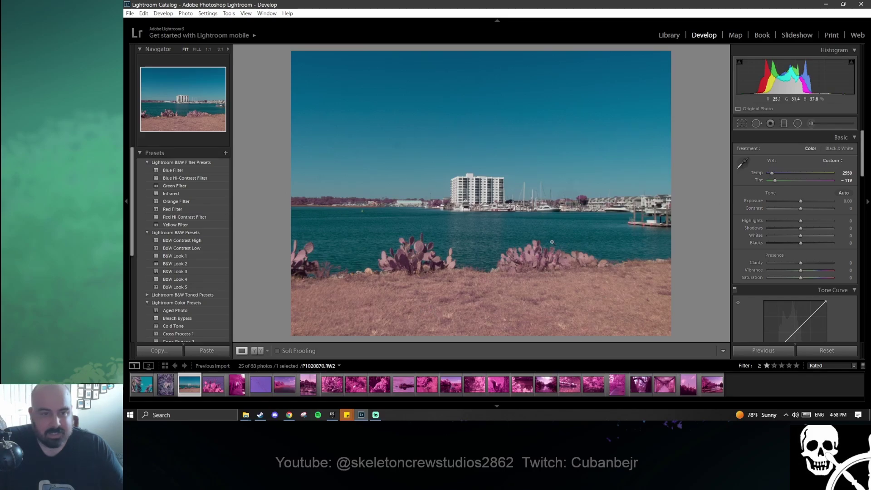
- Turn the cactus photo's water teal by sampling white balance from a cactus pad
click(213, 385)
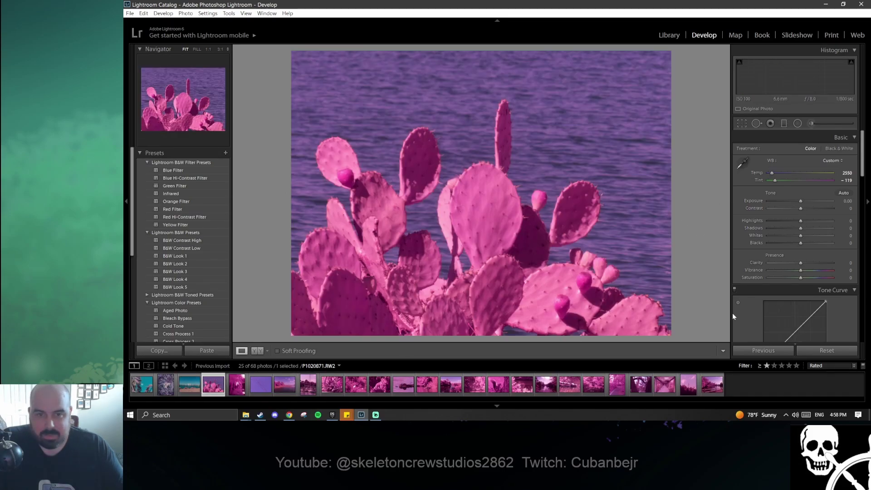
click(742, 162)
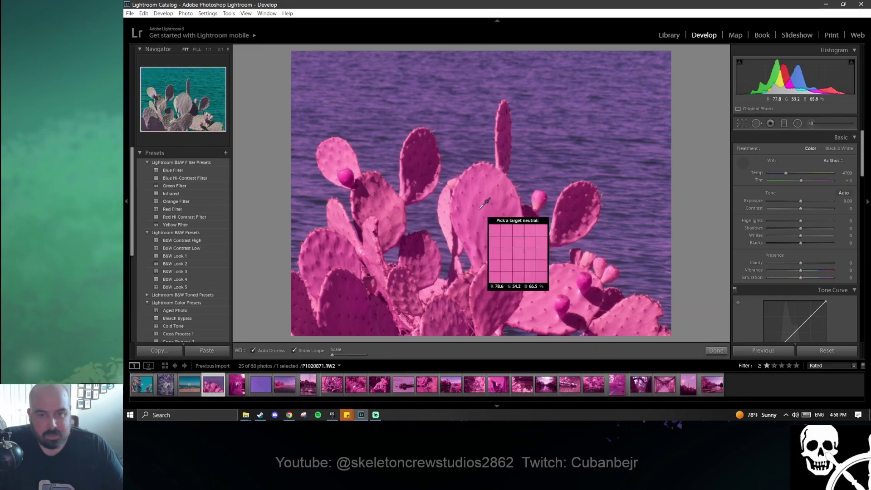
click(451, 213)
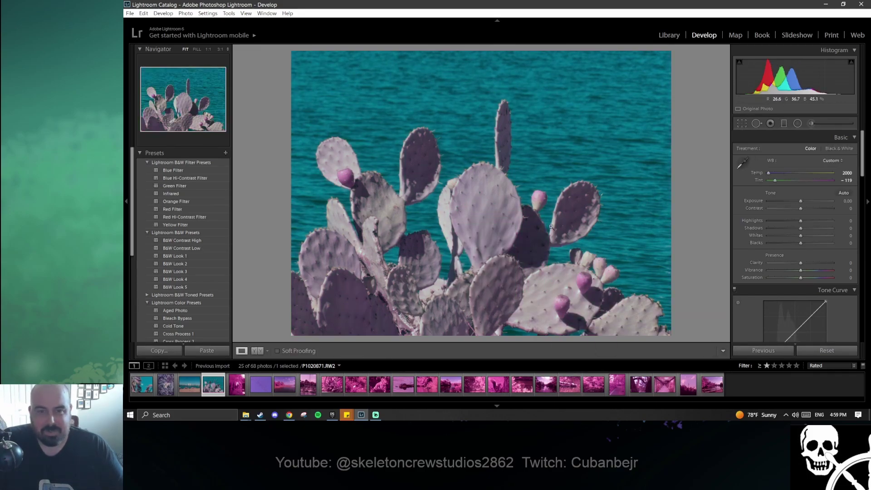
- Sample the fronds of palm photo P1020873 for a muted lavender Temp 2000, Tint +150
key(Right)
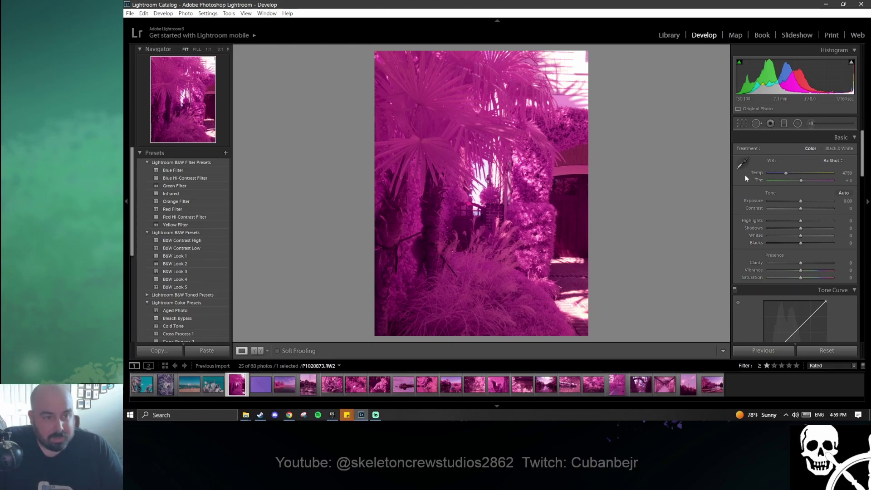
click(742, 162)
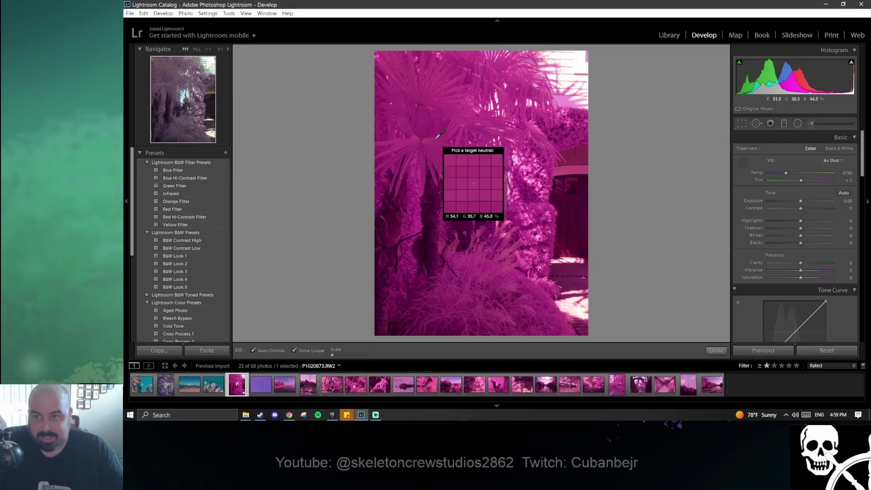
click(435, 139)
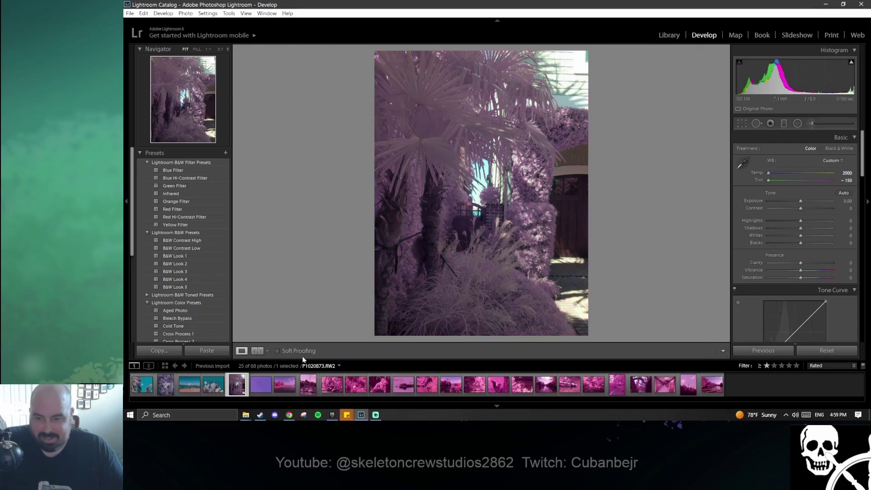
click(261, 384)
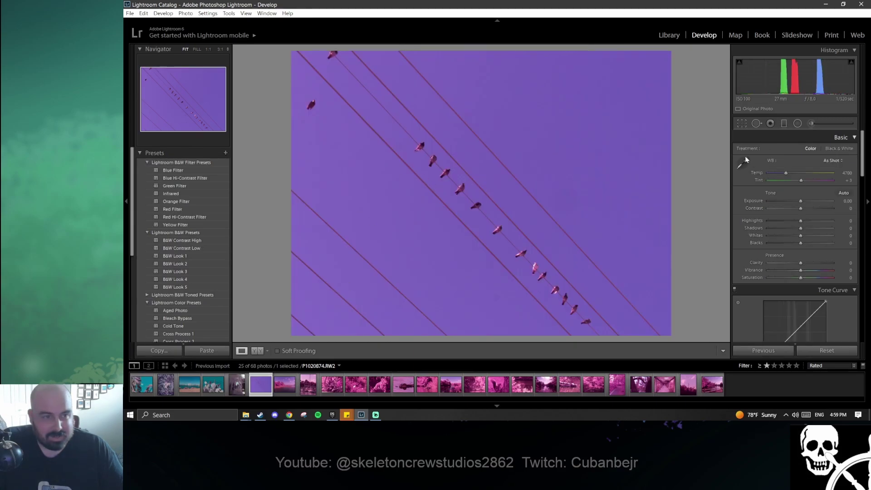
- Balance the birds-on-wires photo to a blue sky by sampling the sky
click(741, 162)
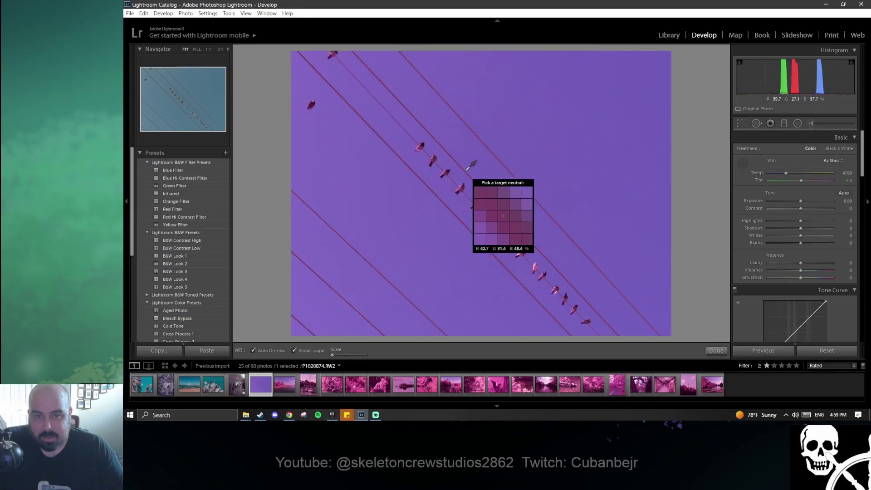
click(465, 171)
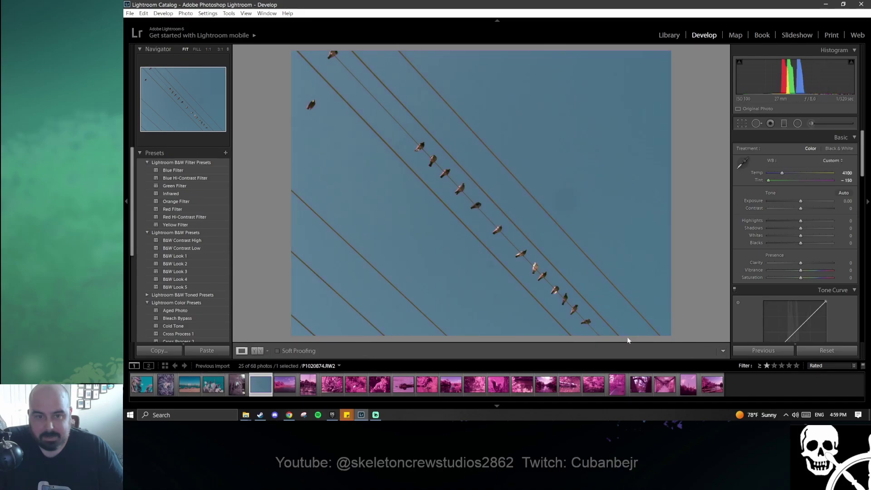
click(279, 389)
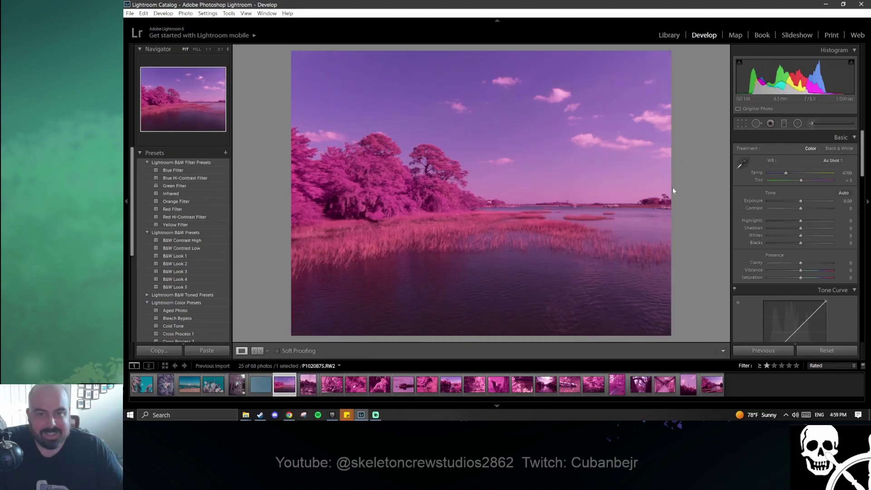
- Try two teal white-balance samples on the marsh landscape, then undo both back to As Shot
click(740, 164)
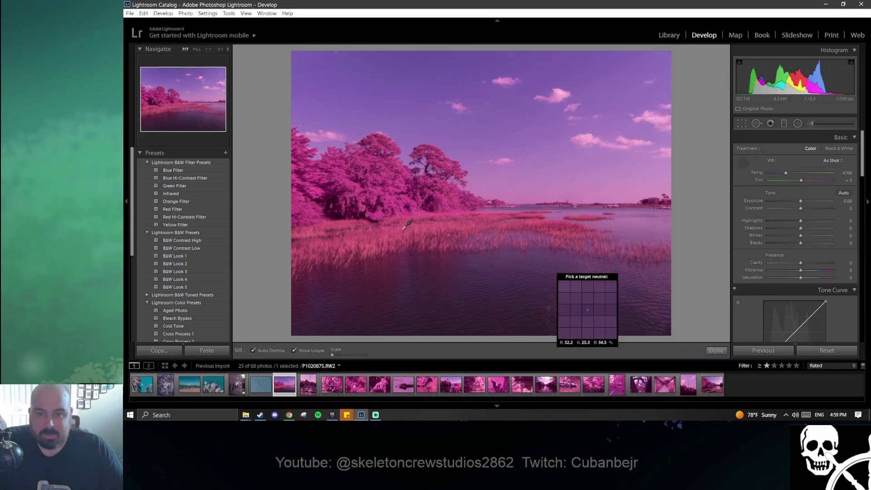
click(444, 195)
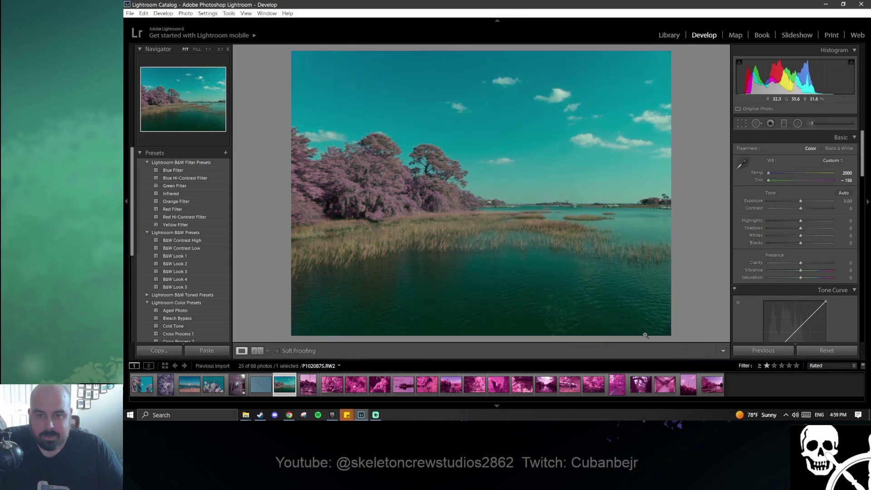
click(741, 163)
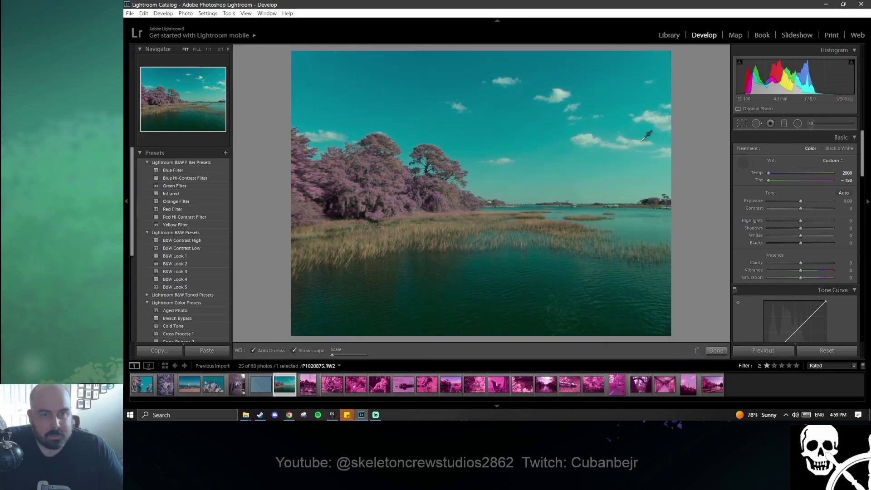
click(560, 90)
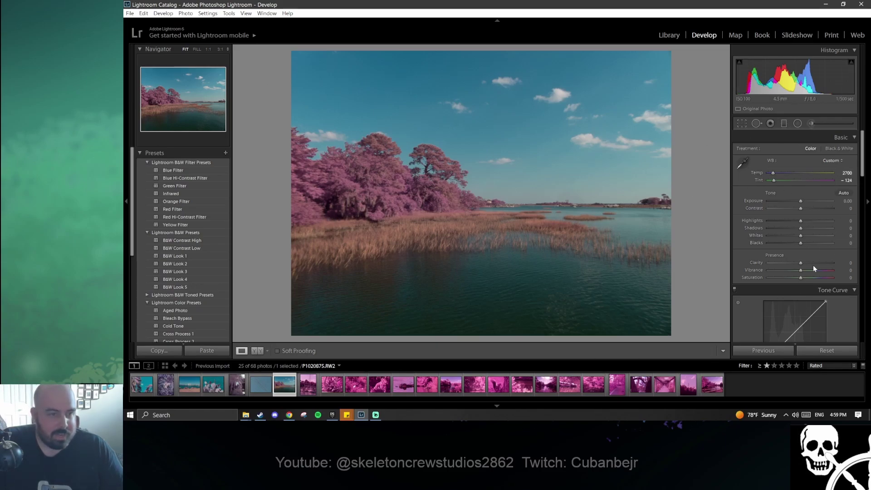
key(ctrl+z)
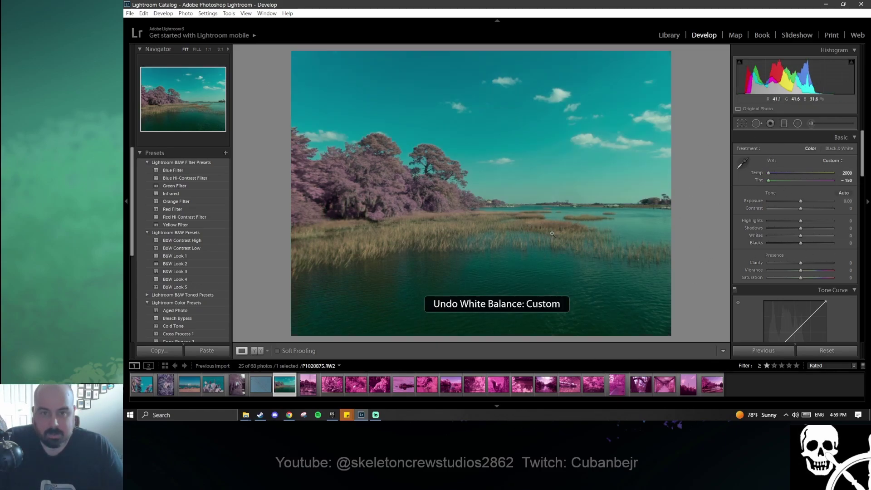
key(ctrl+z)
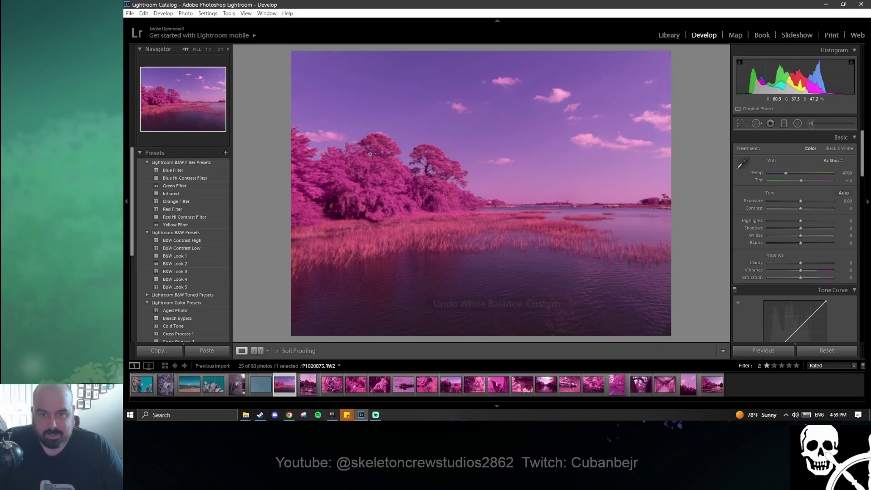
click(296, 417)
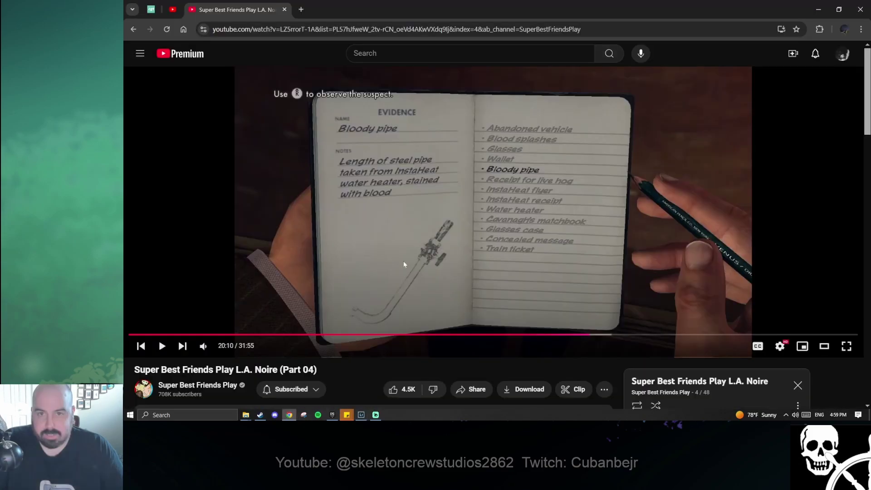
- Search Google for 'aerochrome' in a new Chrome tab, correcting the misspelled address
click(299, 14)
text(aewr)
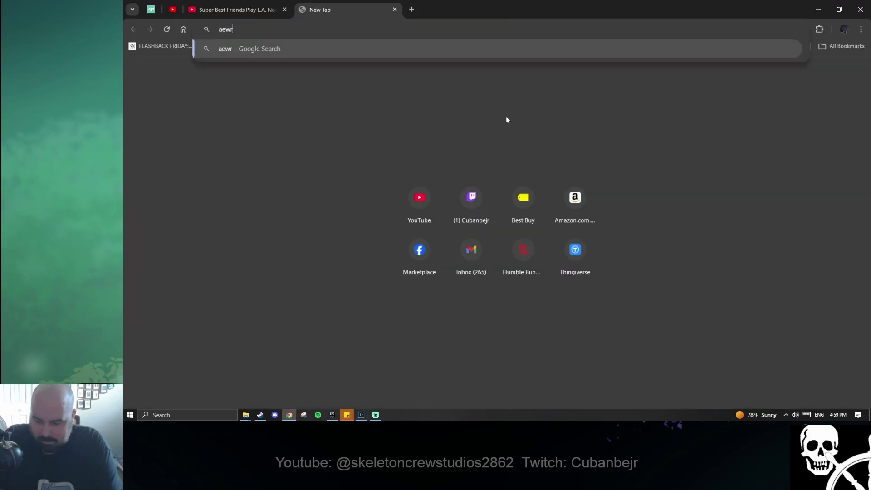
text(ochromne)
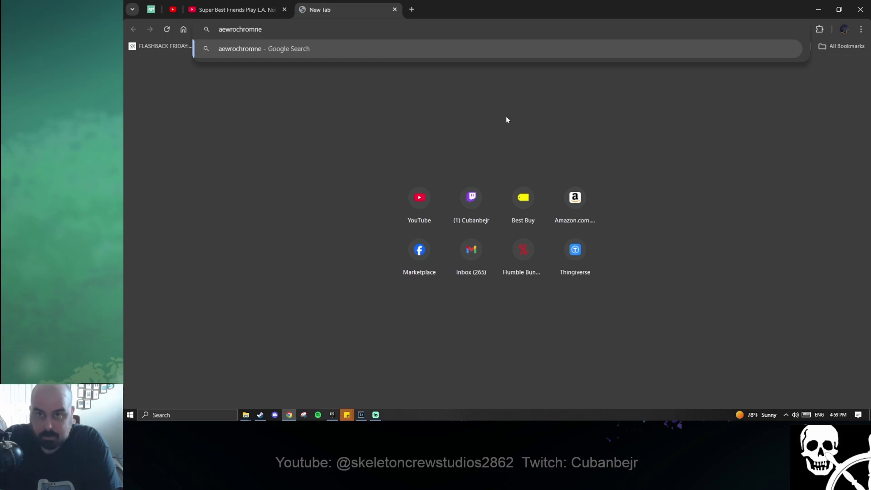
key(BackSpace)
key(BackSpace)
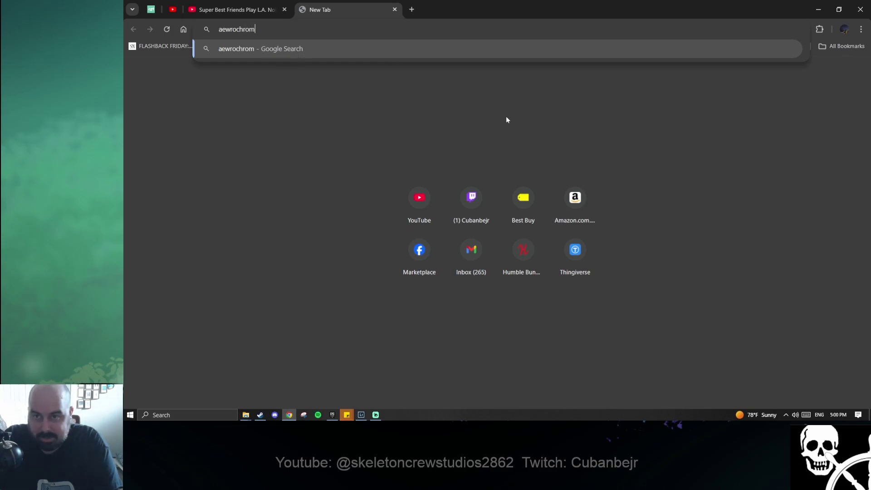
text(e)
key(Return)
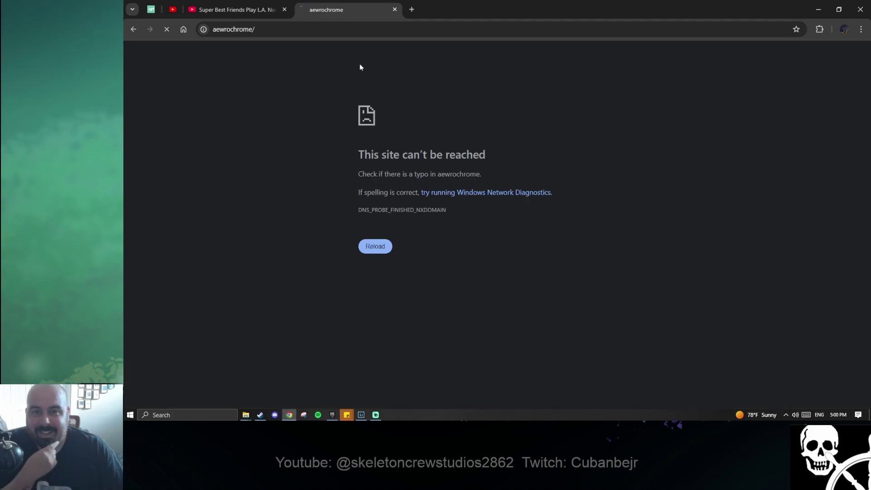
click(236, 29)
click(255, 29)
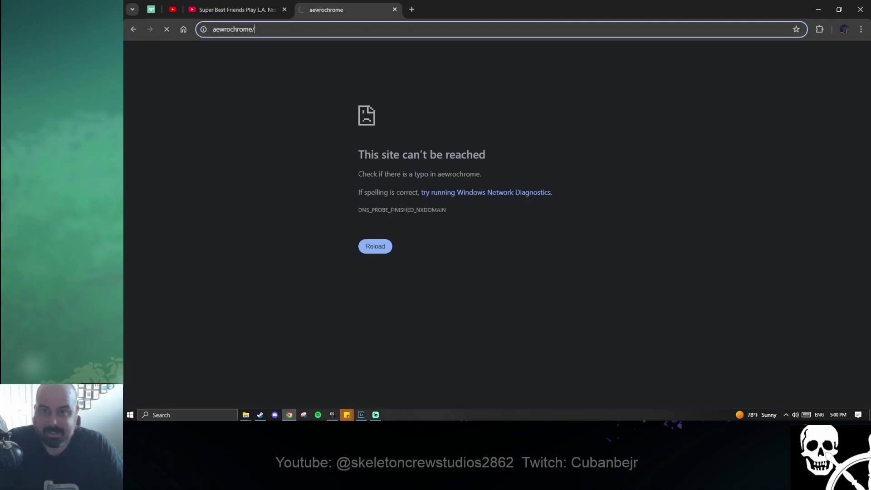
key(BackSpace)
key(Return)
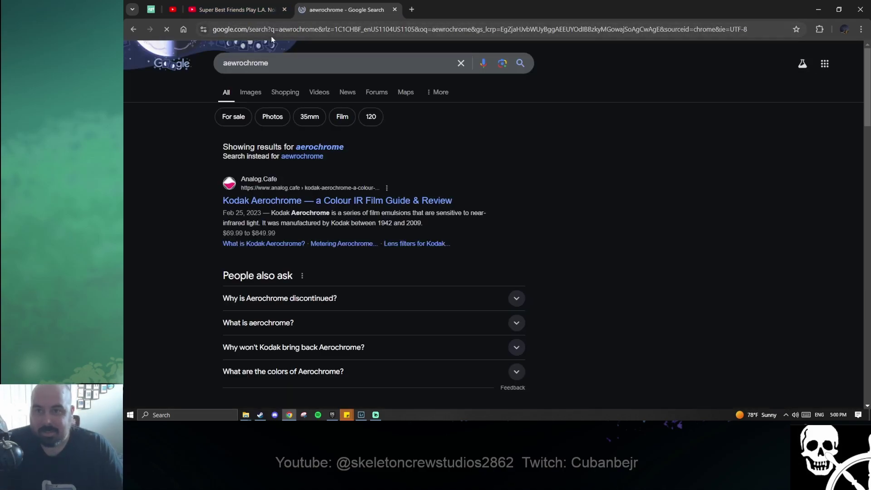
- Browse aerochrome image results, previewing the swan image and Kodak Aerochrome video, then minimize Chrome
click(243, 91)
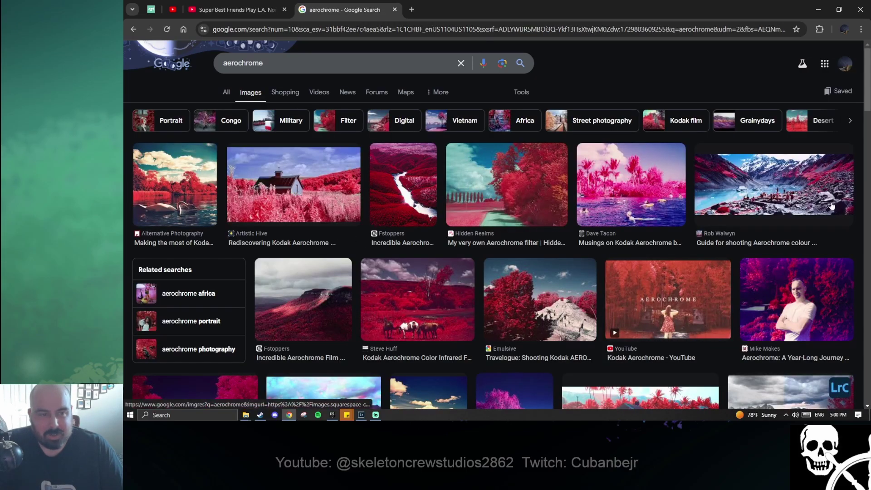
click(185, 195)
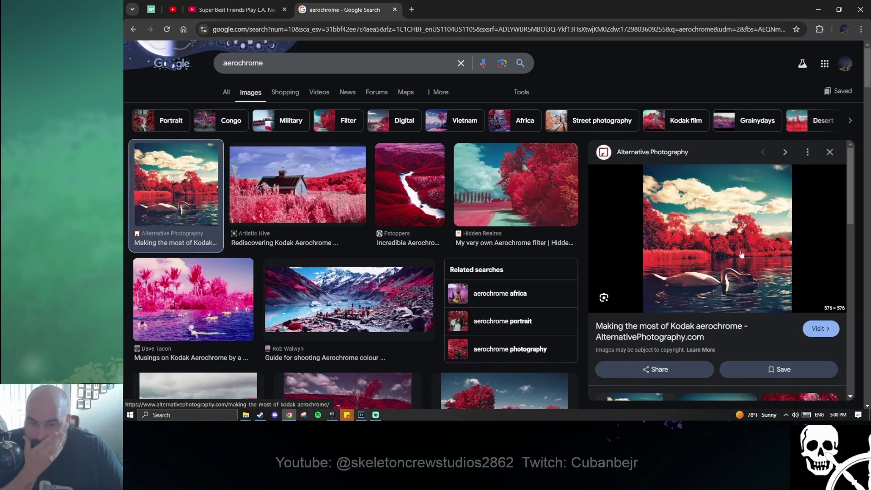
scroll(201, 334, down, 8)
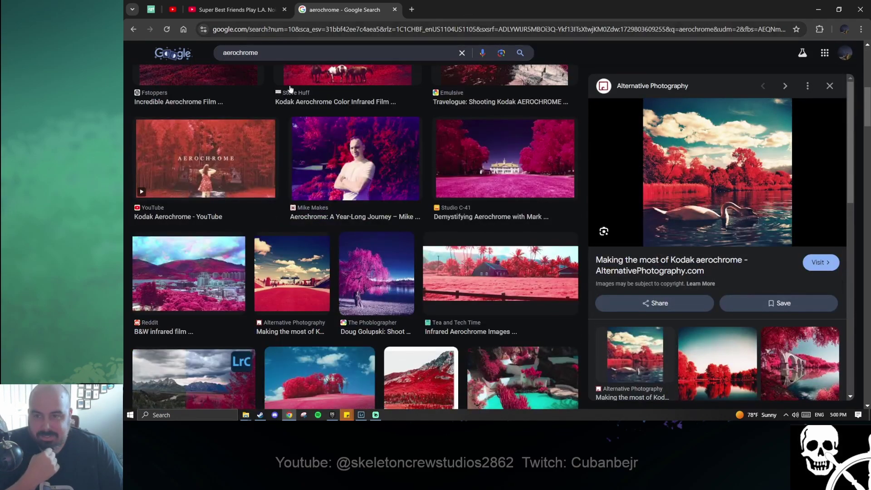
click(183, 175)
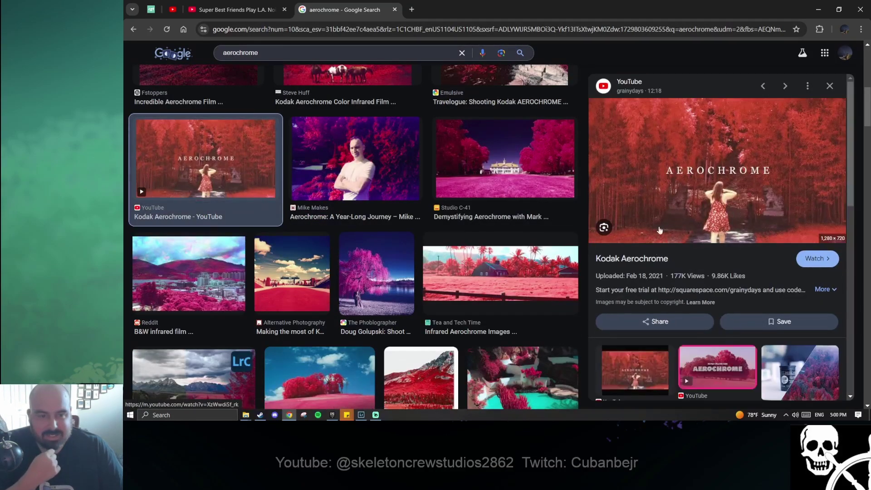
click(818, 9)
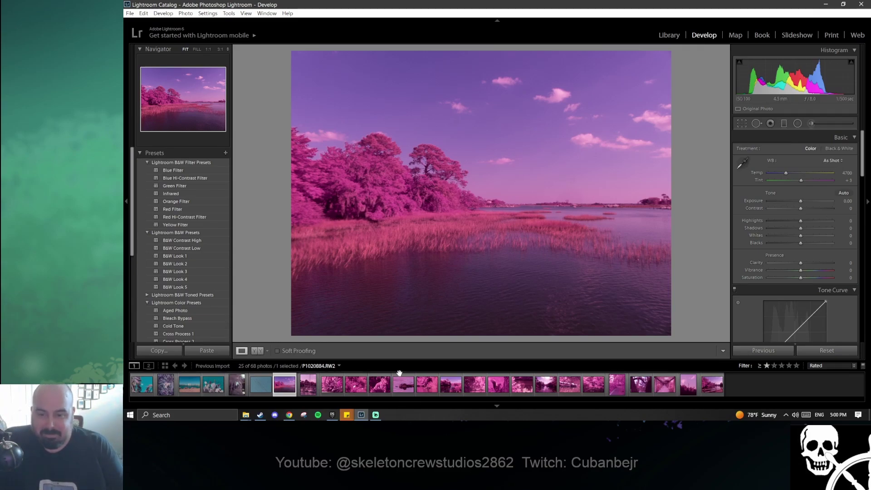
- Neutralise the sailboat harbour from its sky and the driftwood roots from a neutral spot
click(306, 391)
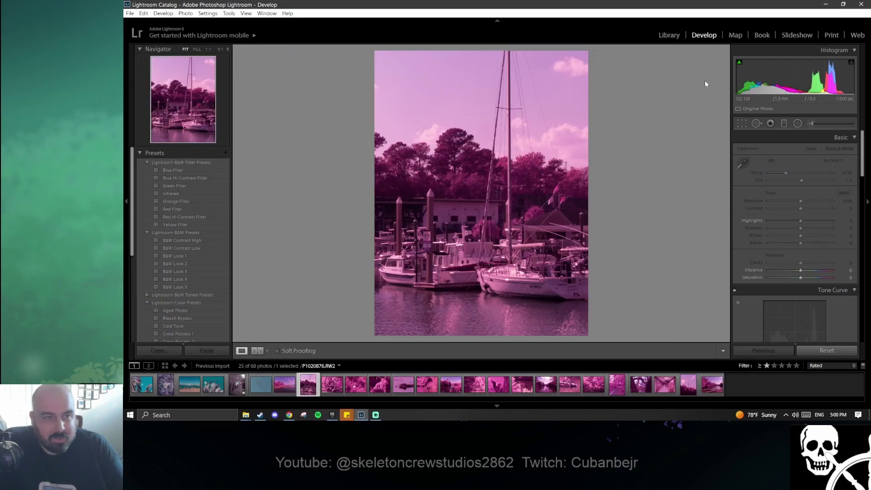
click(742, 162)
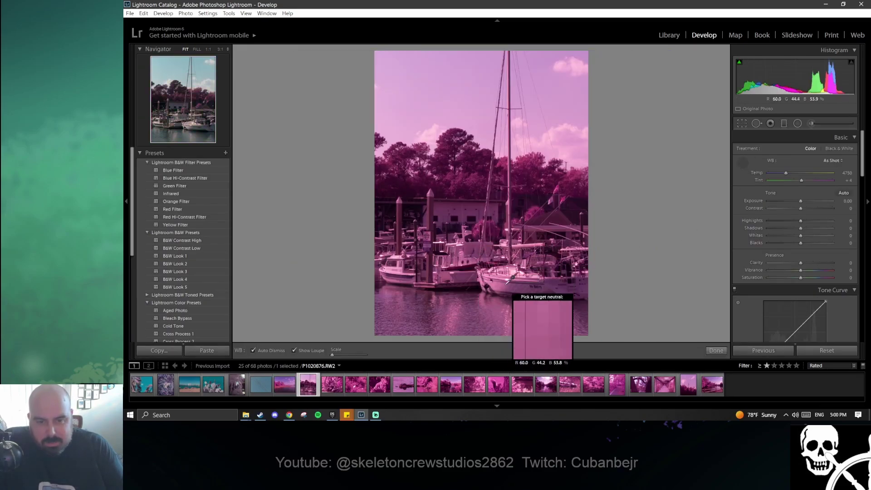
click(561, 63)
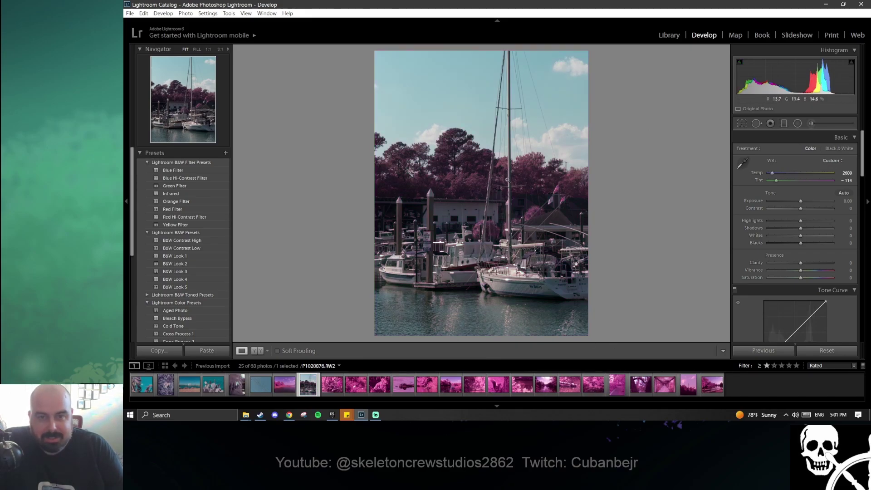
click(326, 390)
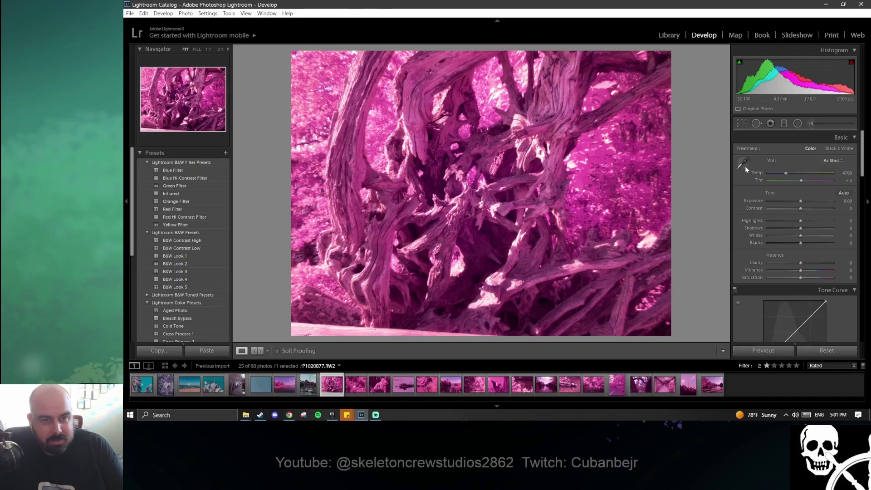
click(746, 167)
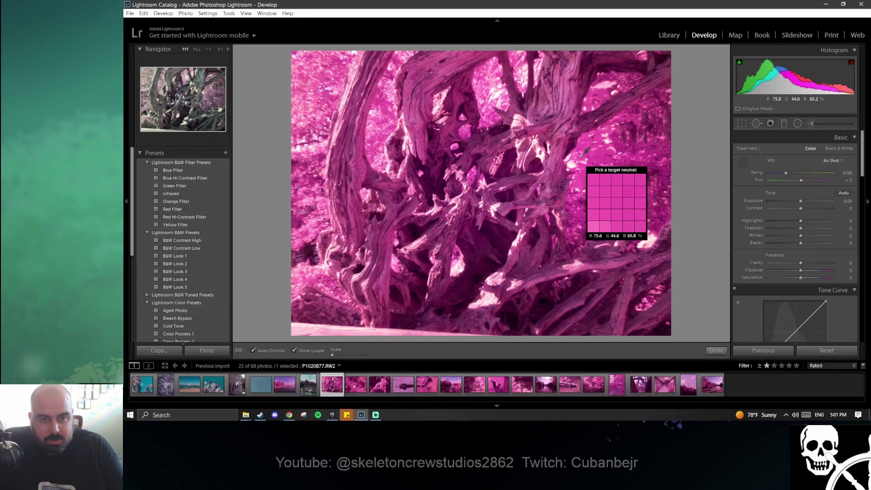
key(Escape)
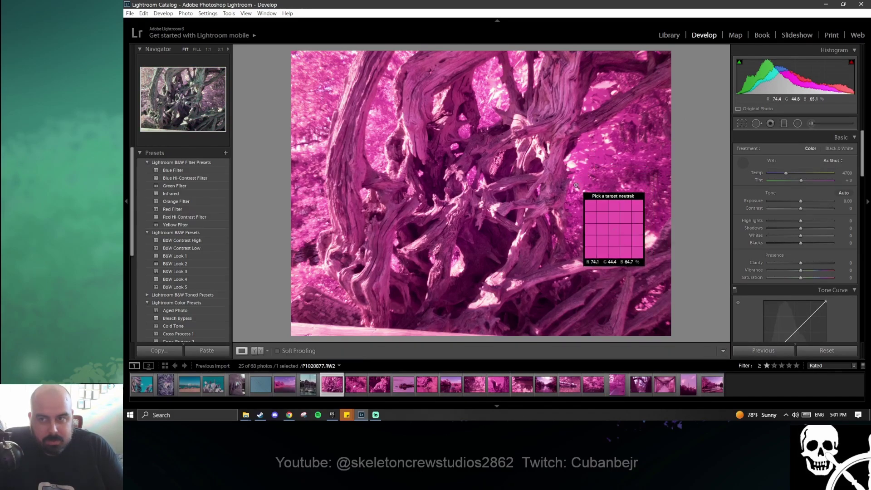
click(576, 185)
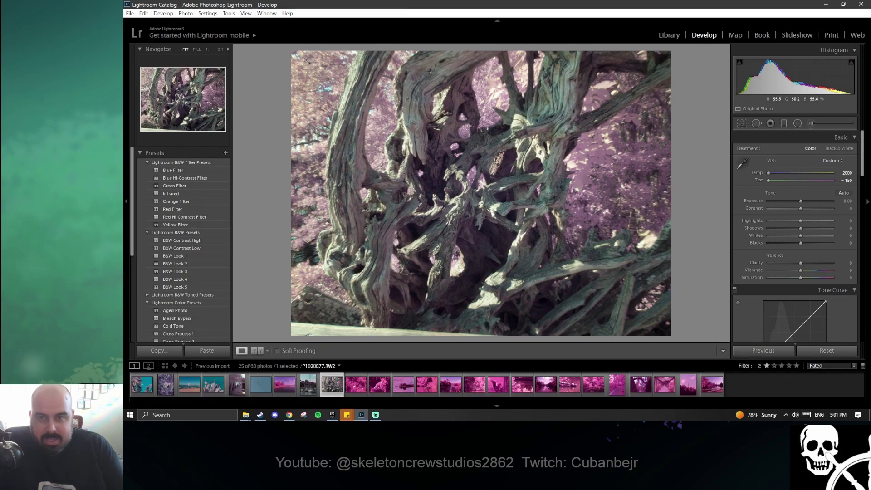
- Balance egret photo P1020880 from the foliage to Temp 2000, Tint -139, checking at 1:1
click(354, 385)
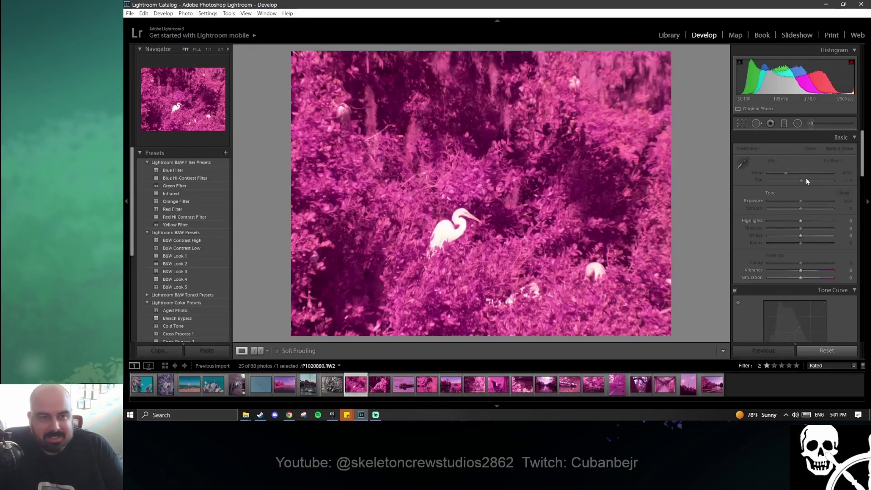
click(742, 162)
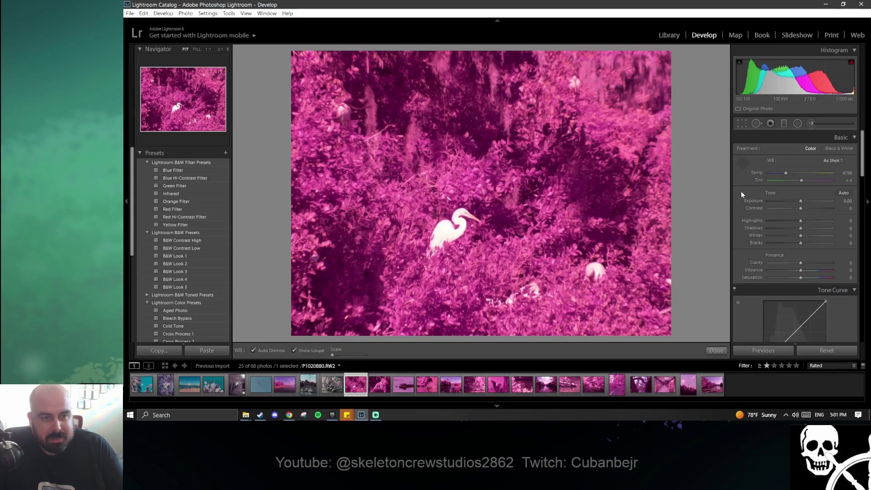
click(443, 229)
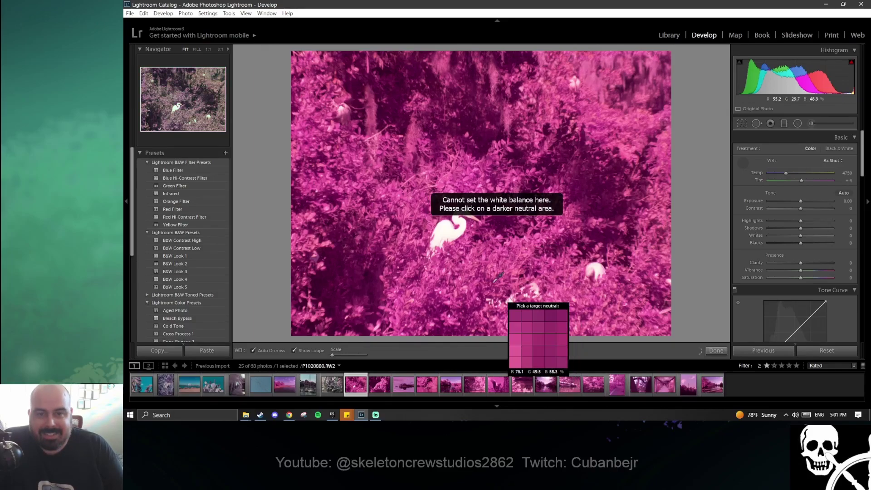
click(450, 224)
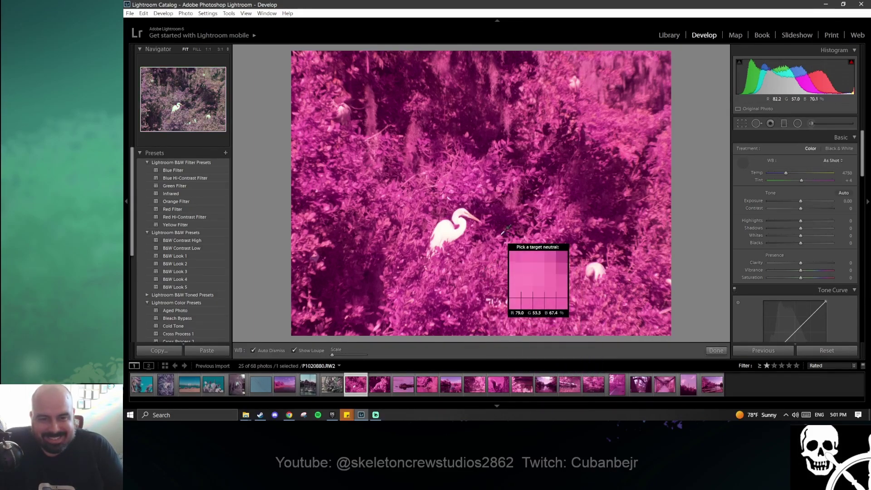
click(510, 237)
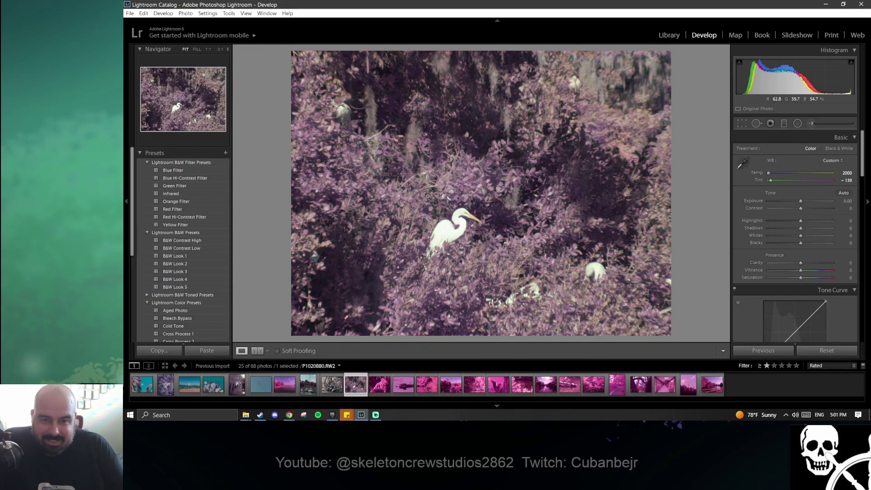
click(467, 220)
click(494, 314)
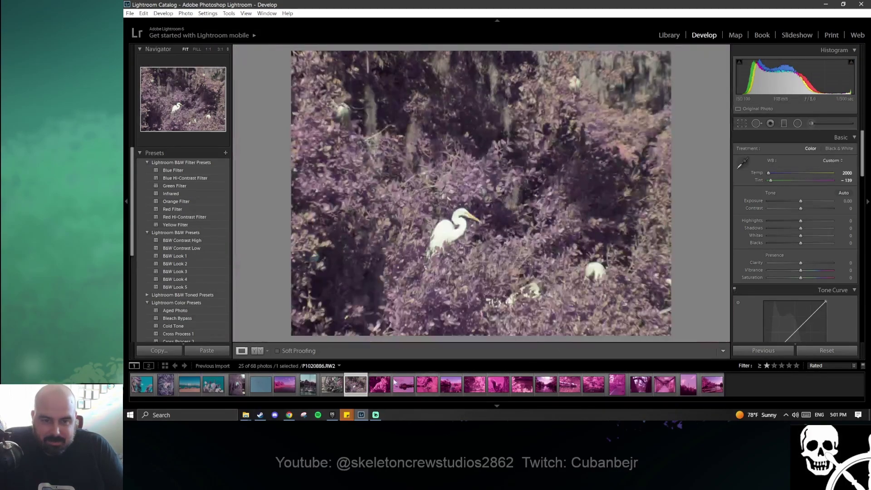
click(384, 386)
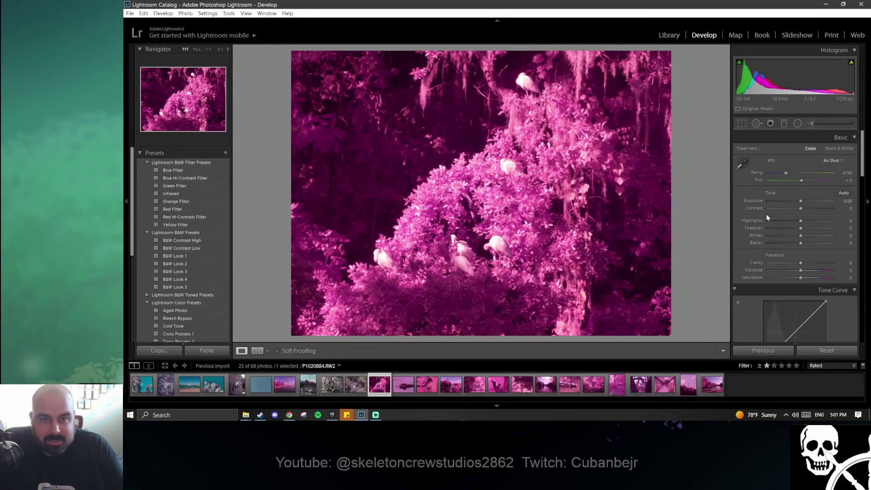
- White-balance the egret photo and the turtle photo with the eyedropper, turning the water cyan
click(742, 163)
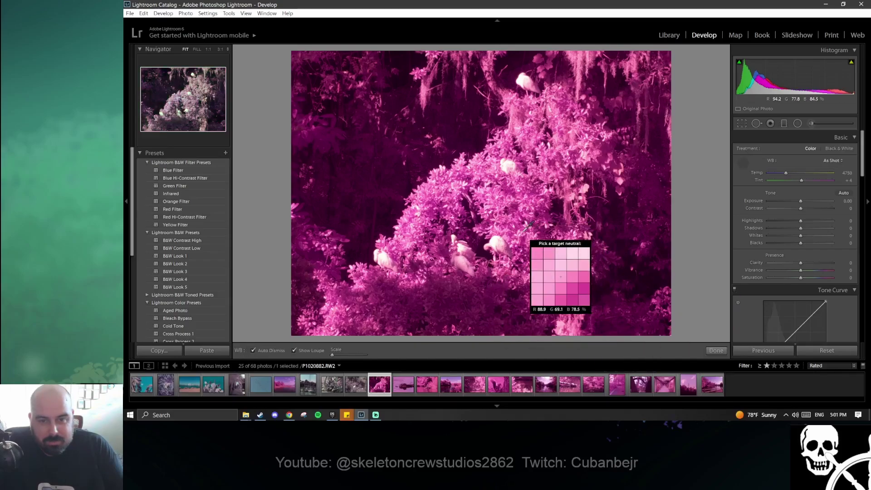
click(394, 264)
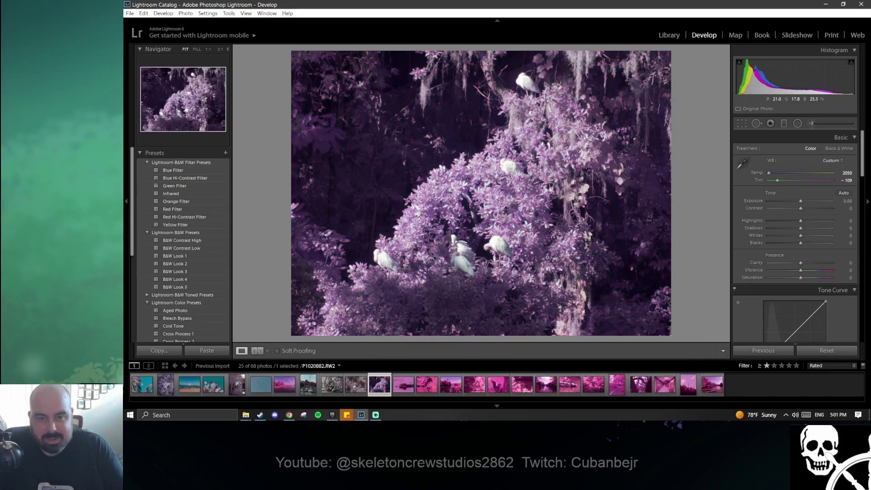
click(404, 391)
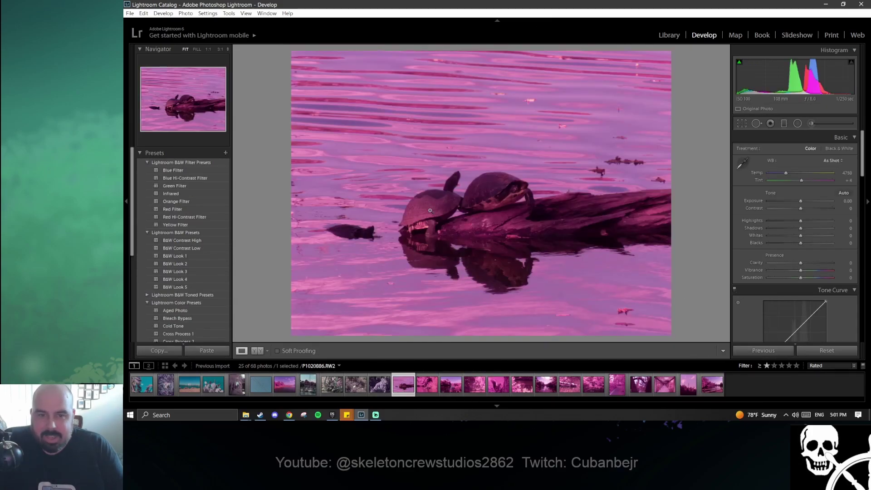
click(742, 163)
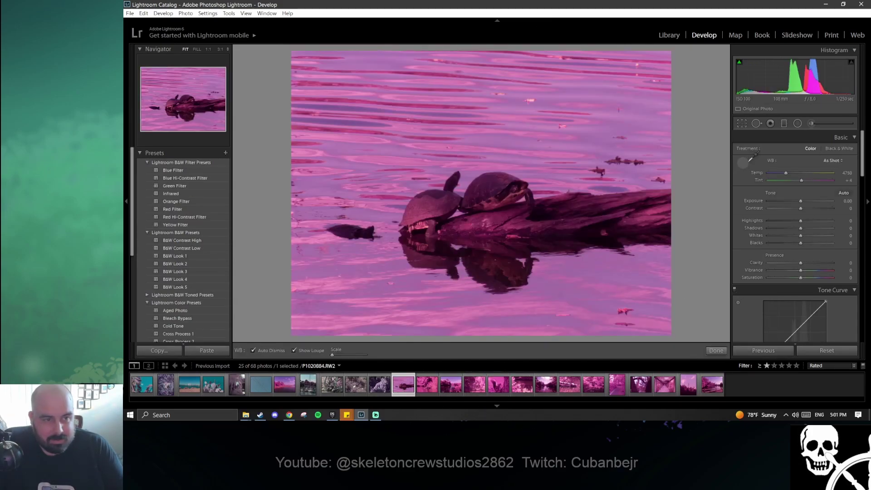
click(422, 210)
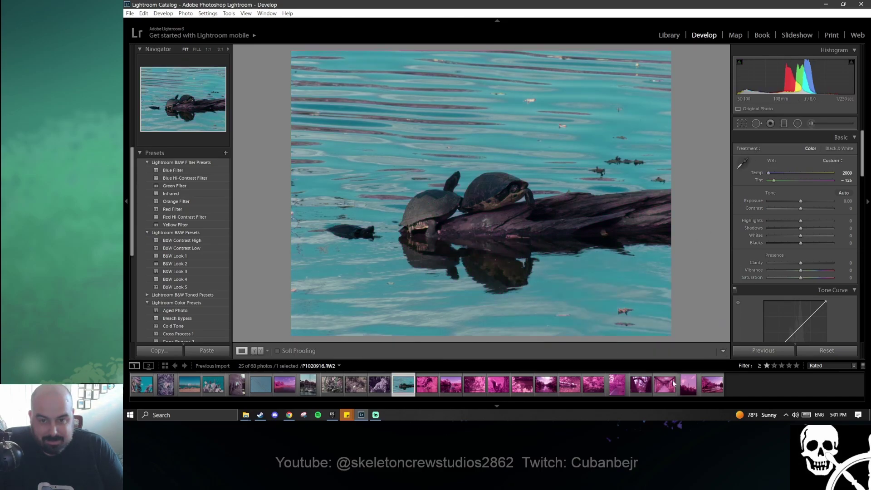
- White-balance the bird-over-water photo and the lake landscape so the sky turns blue
click(432, 392)
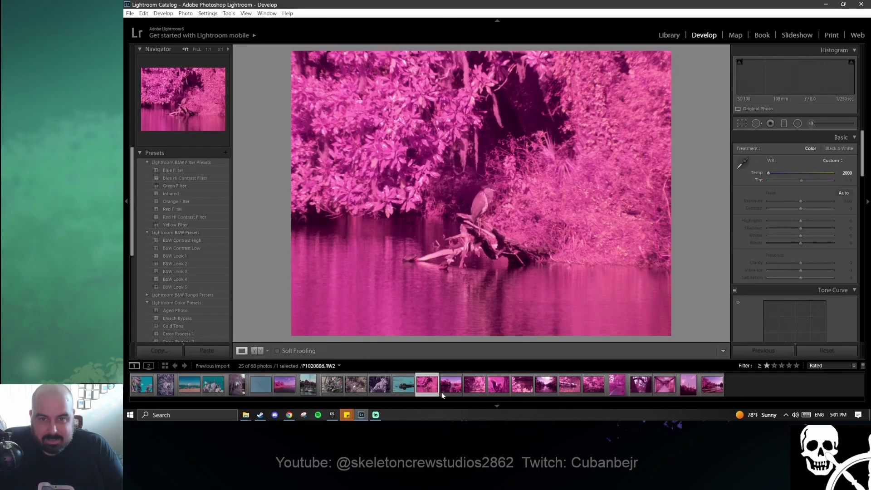
click(740, 163)
click(487, 206)
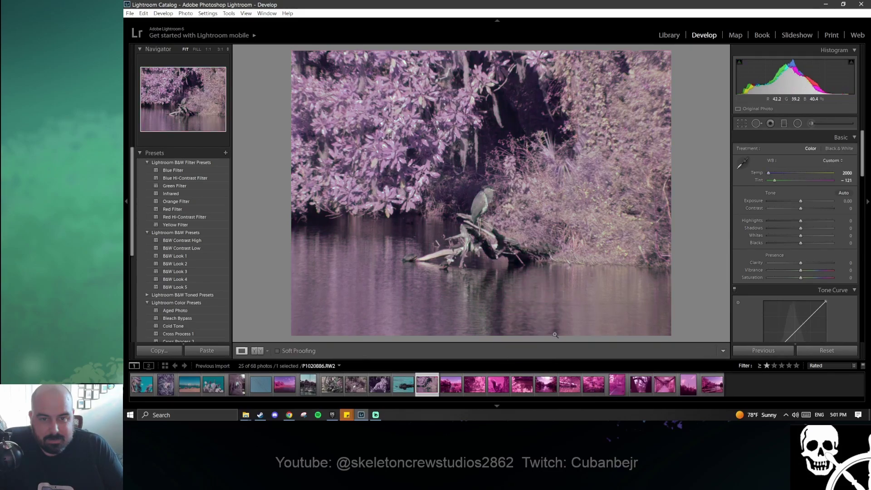
click(454, 393)
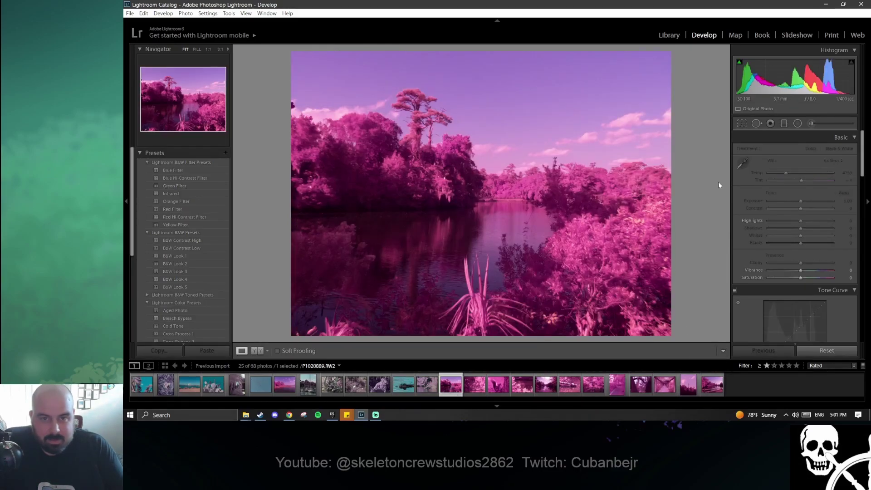
click(742, 162)
click(417, 114)
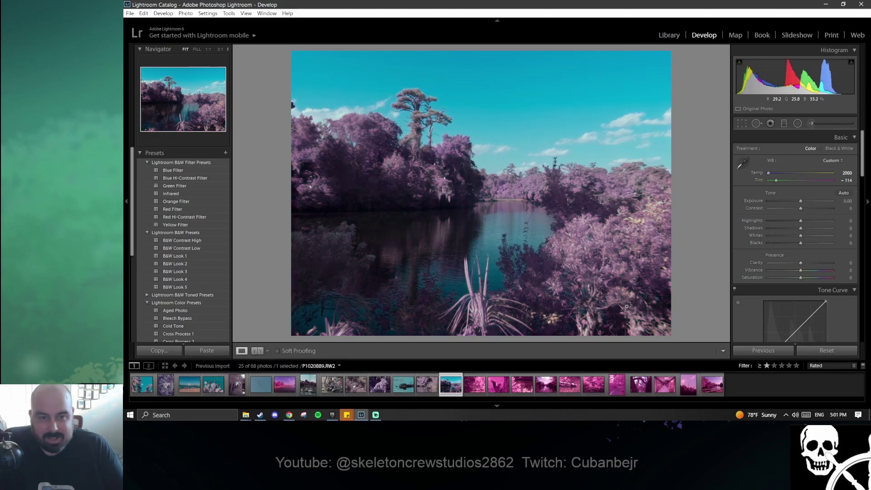
- White-balance the birds-in-trees photo and the squirrel photo, sampling the tree trunk
key(Right)
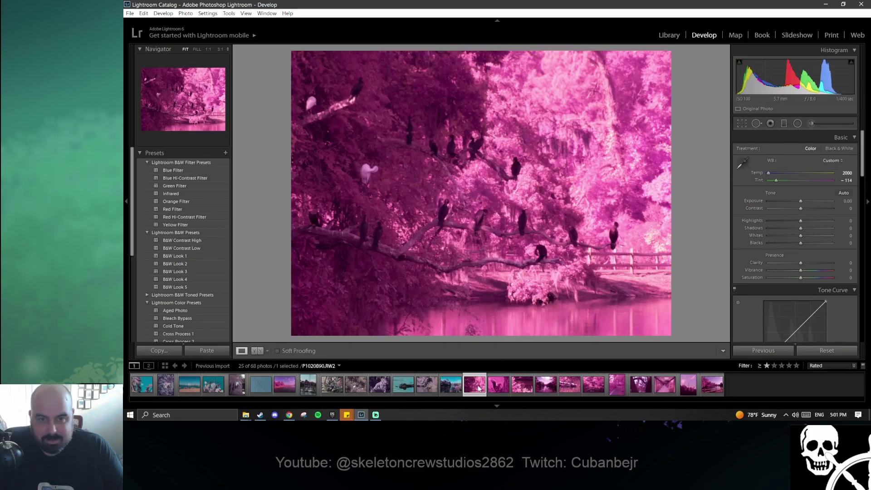
click(742, 163)
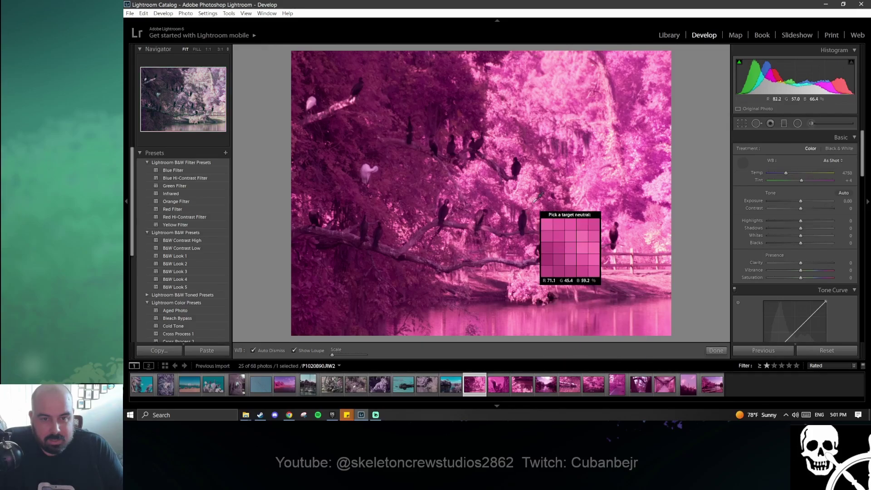
click(538, 205)
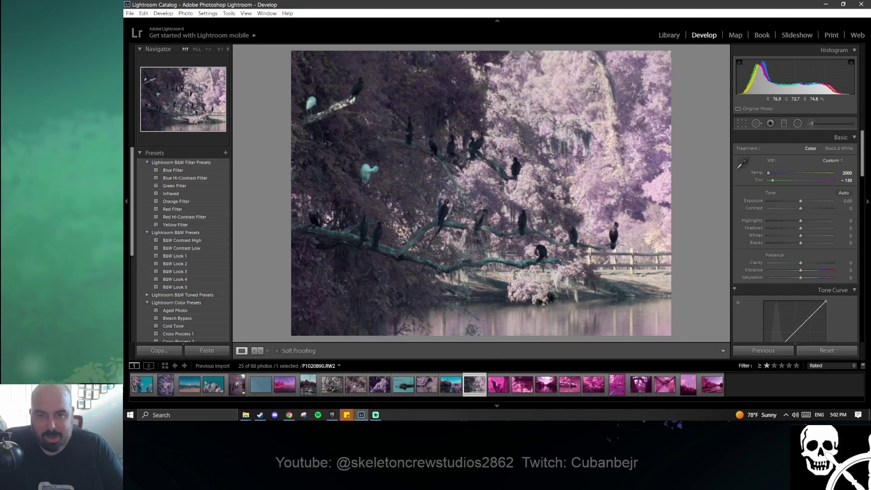
click(500, 390)
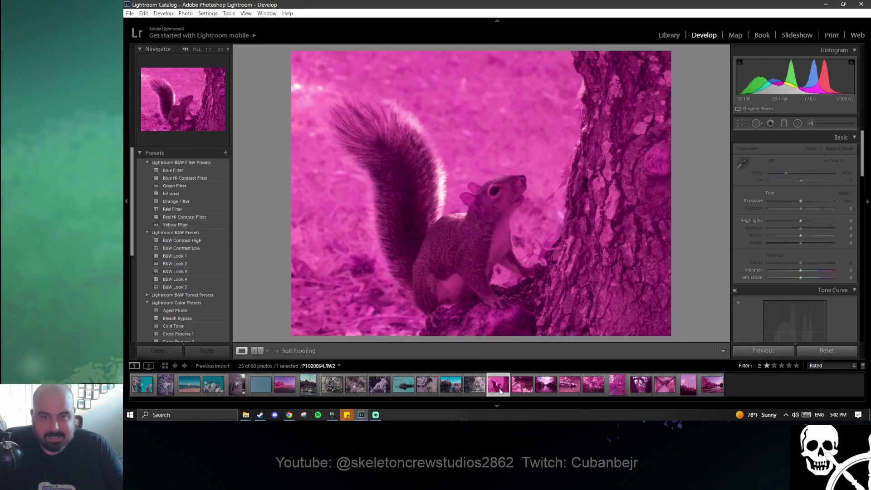
click(743, 162)
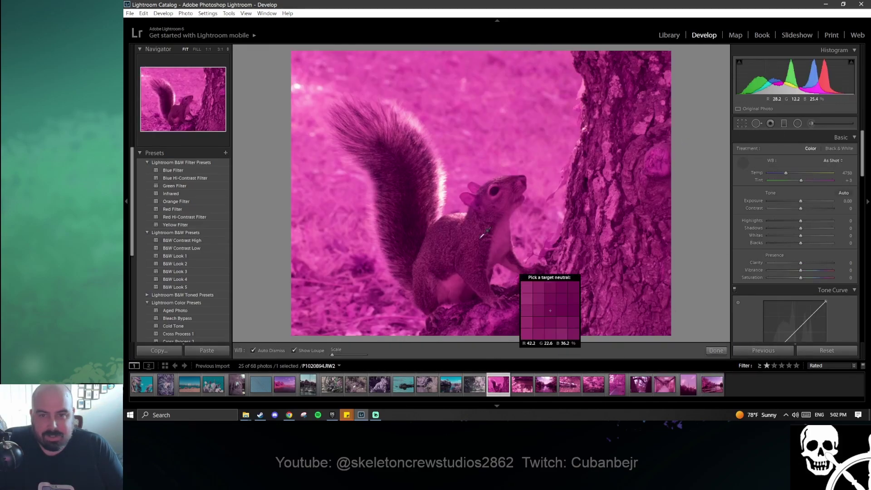
click(611, 209)
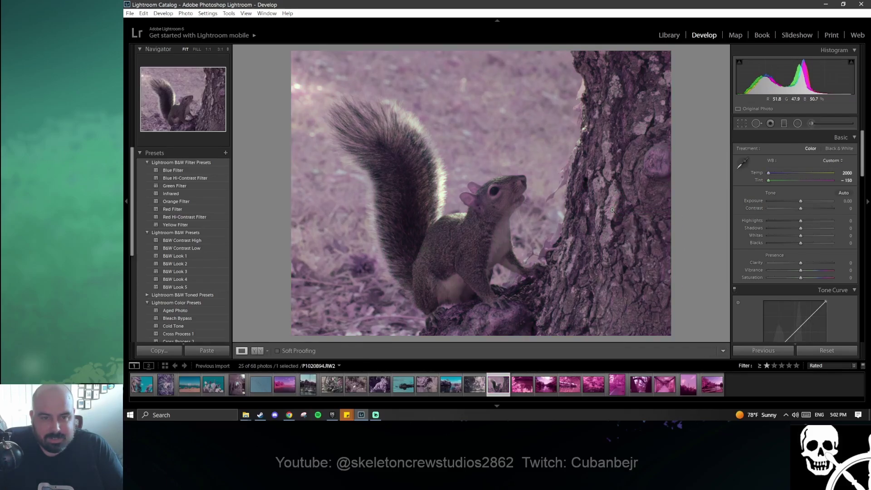
- Clear the heron photo's magenta cast with the eyedropper and inspect its leaves at 1:1
click(531, 391)
click(743, 162)
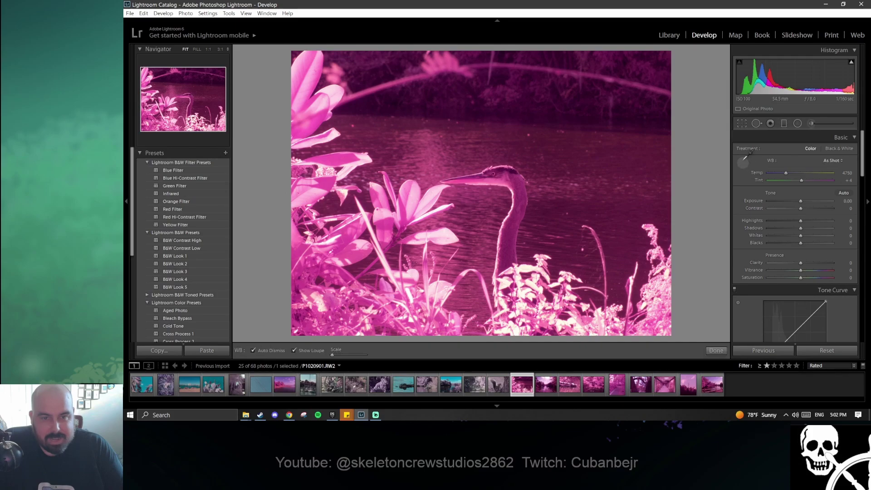
click(444, 171)
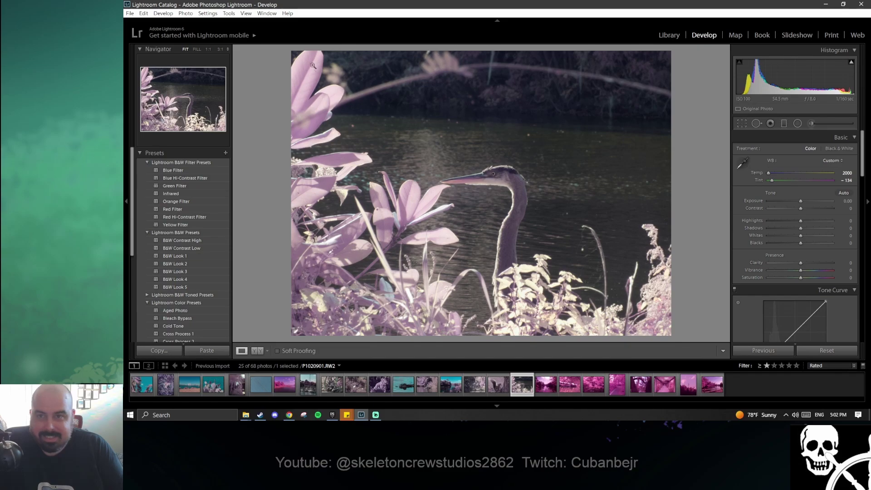
drag(372, 234, 341, 69)
drag(381, 162, 417, 181)
click(419, 162)
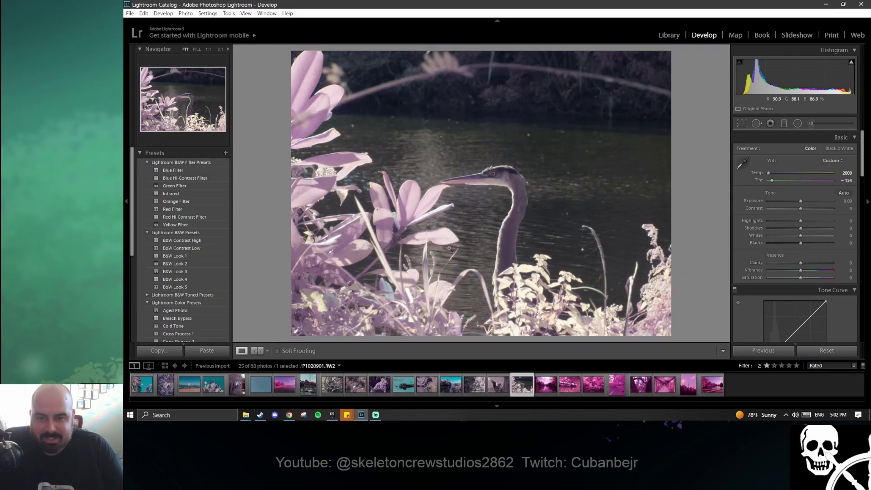
- White-balance the pink lake from a cloud for a blue sky, and the turtles-on-log photo from a shell
click(552, 386)
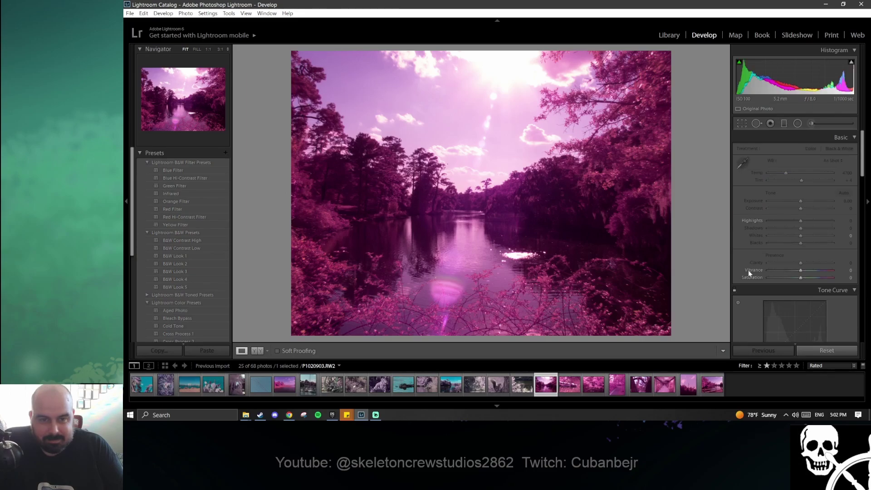
click(742, 162)
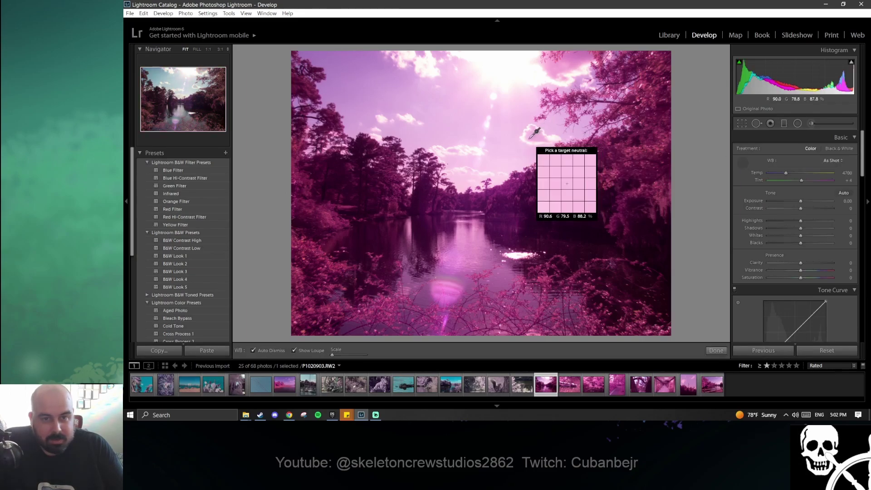
click(528, 132)
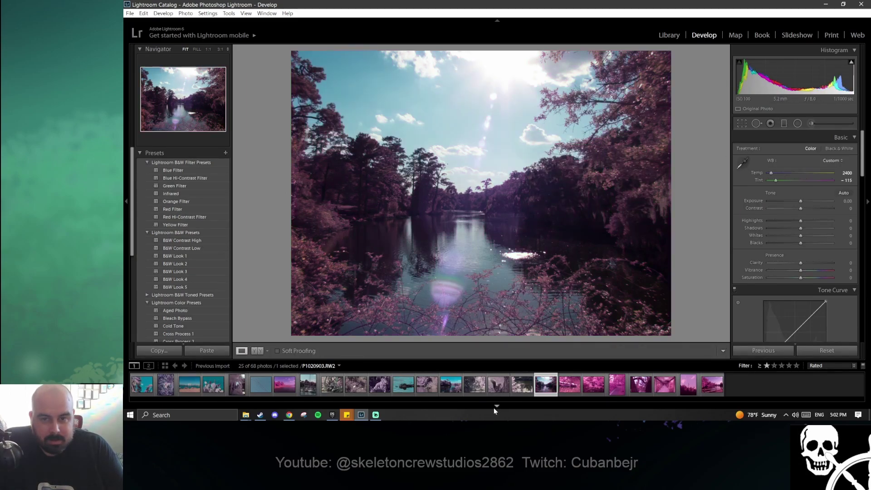
click(572, 389)
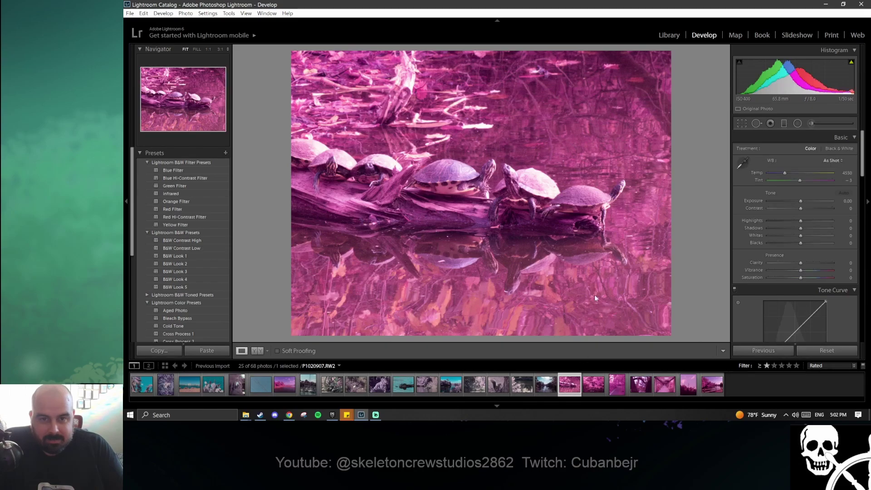
click(742, 162)
click(592, 231)
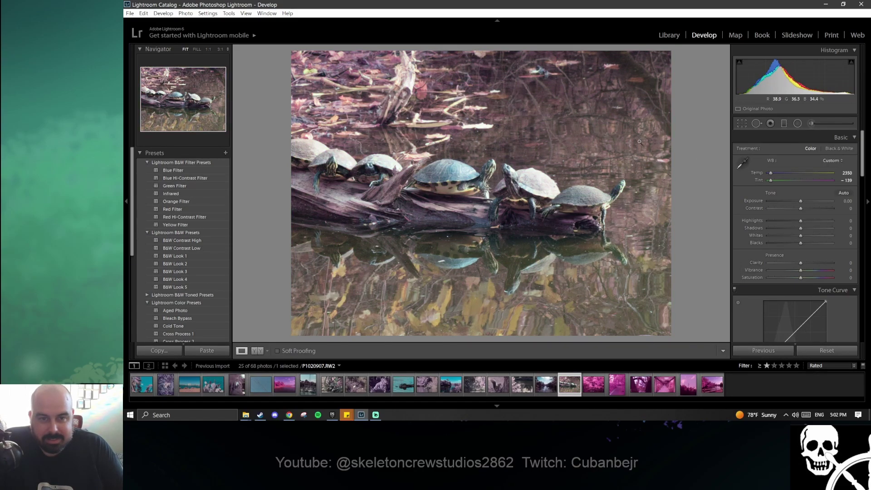
- Rebalance tree-over-water P1020911 to Temp 2000, Tint +119 and check it at 1:1
click(590, 385)
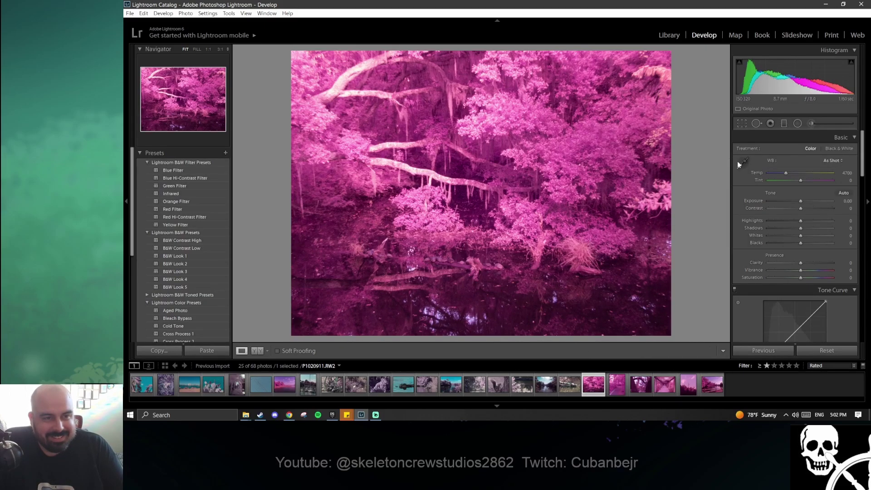
click(740, 163)
click(430, 175)
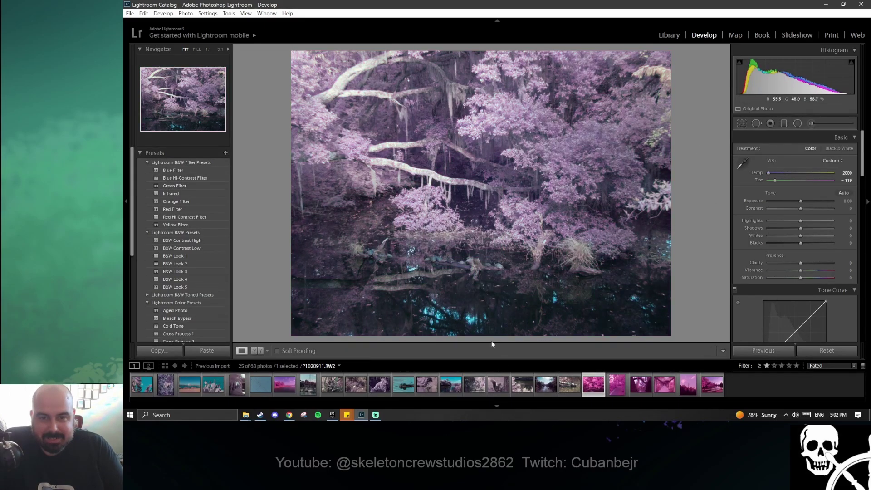
click(439, 261)
drag(439, 262, 632, 278)
click(633, 278)
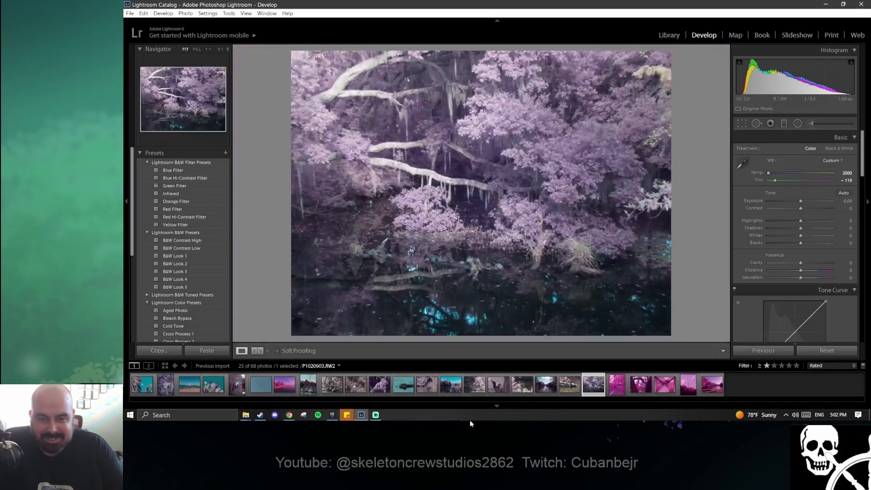
click(622, 389)
- White-balance the path photo's foliage to remove the pink cast, and turn the spider photo cyan
click(742, 163)
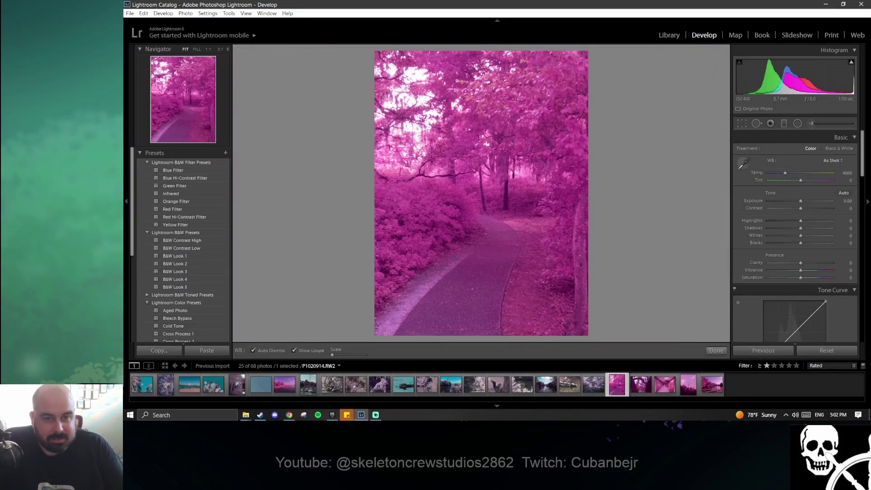
click(424, 245)
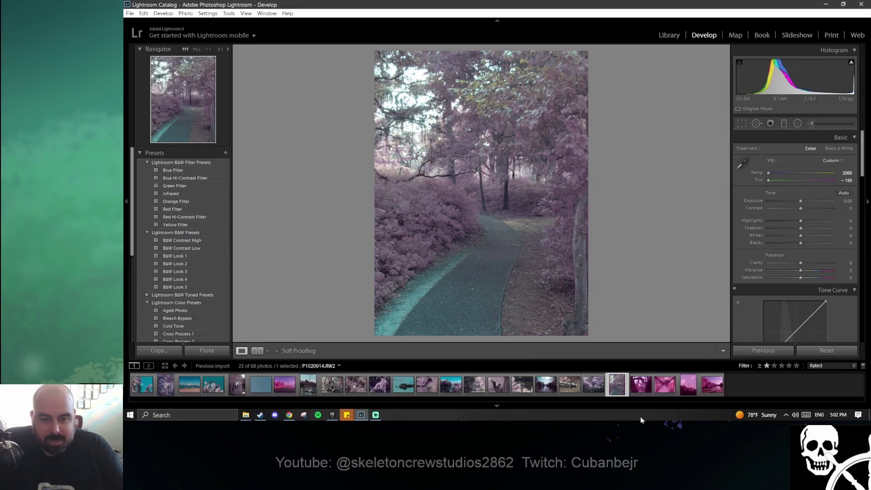
click(641, 389)
click(742, 163)
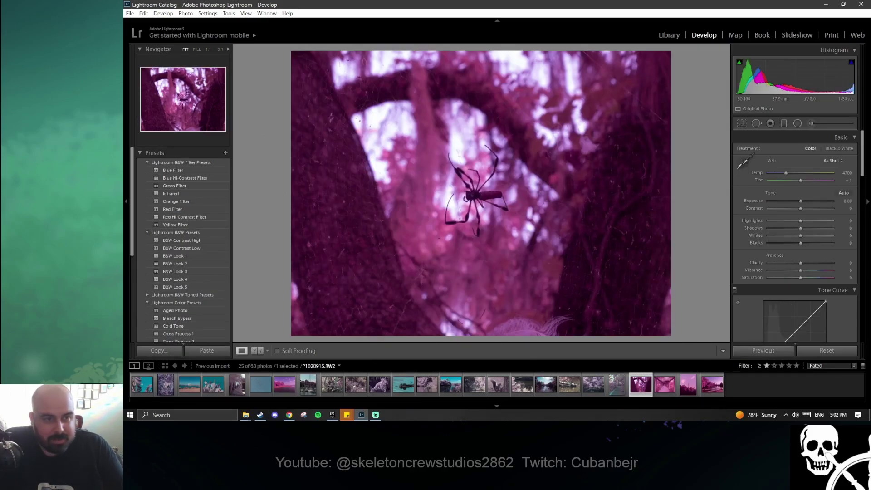
click(453, 215)
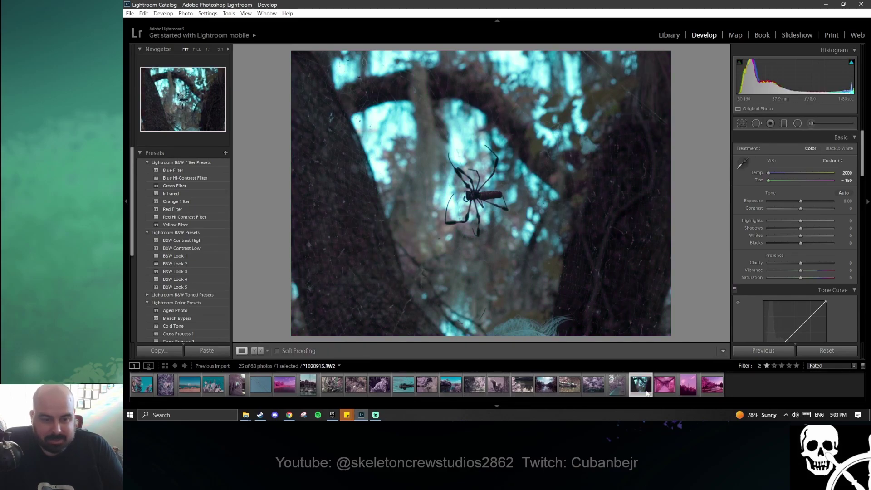
- Remove the pergola photo's pink cast, undoing a cooler resample afterwards
click(663, 387)
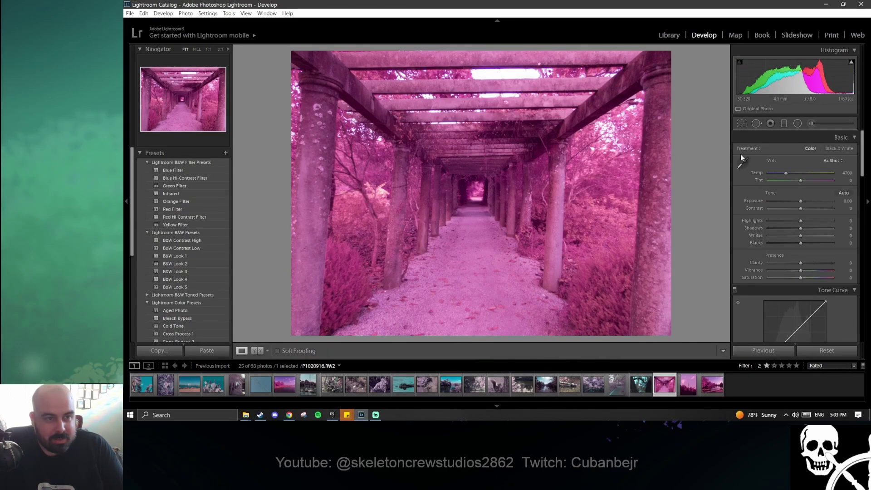
click(739, 162)
click(502, 284)
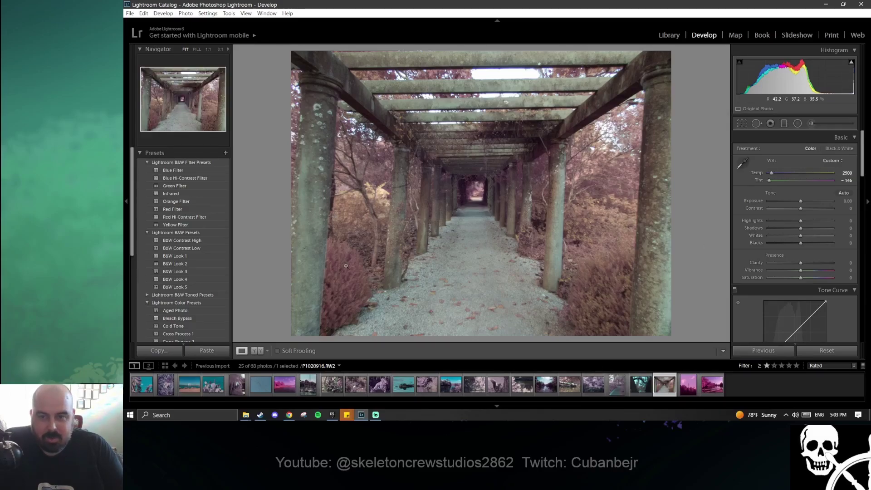
click(740, 162)
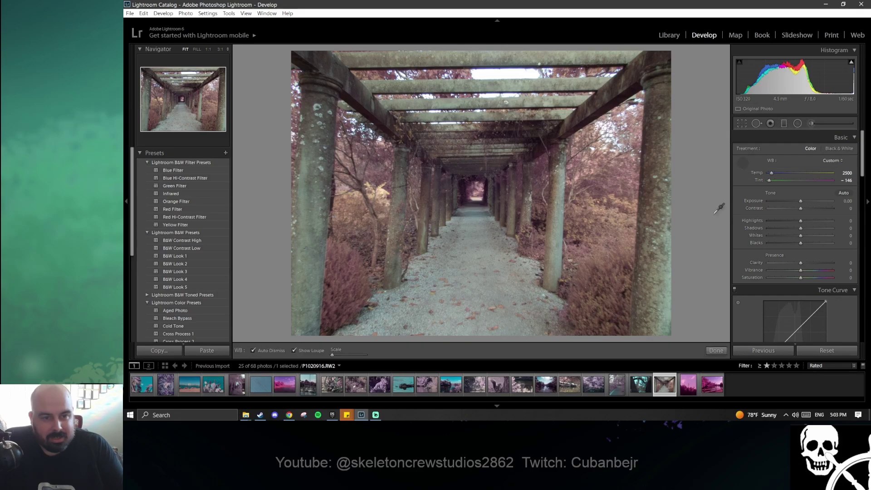
click(603, 216)
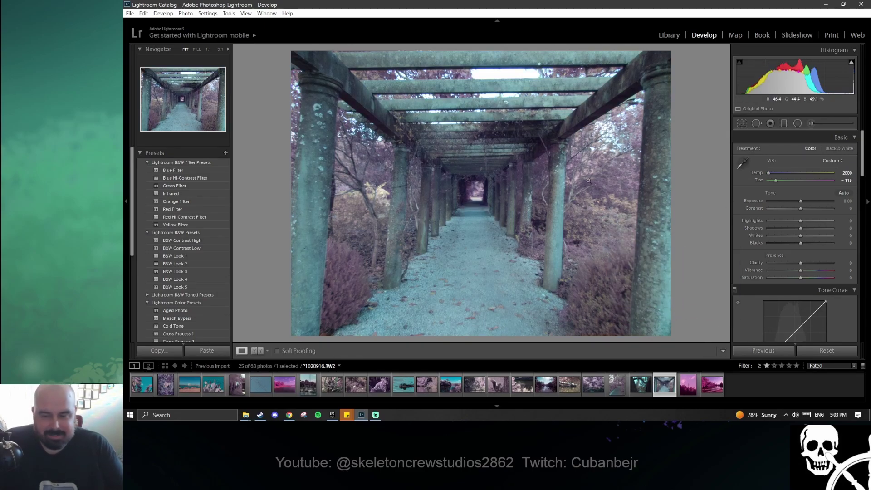
key(ctrl+z)
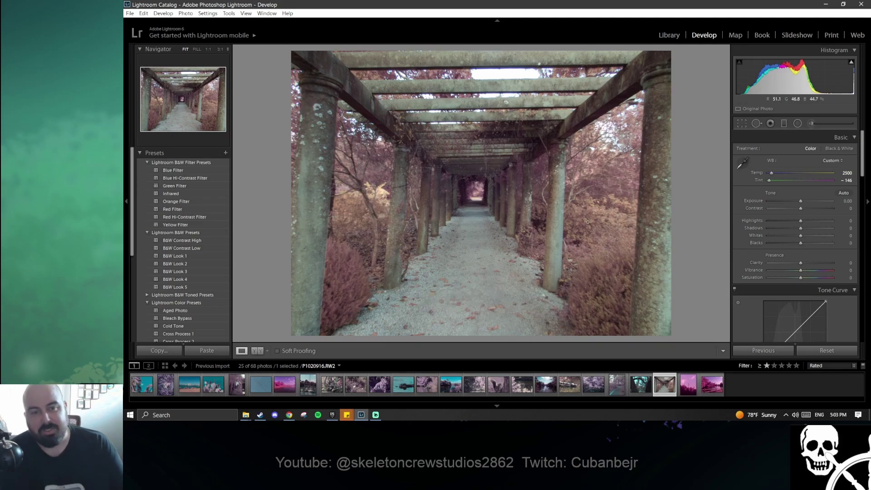
- Sample the pink-sky tree photo's sky and the lakeside fence so both turn teal
click(689, 391)
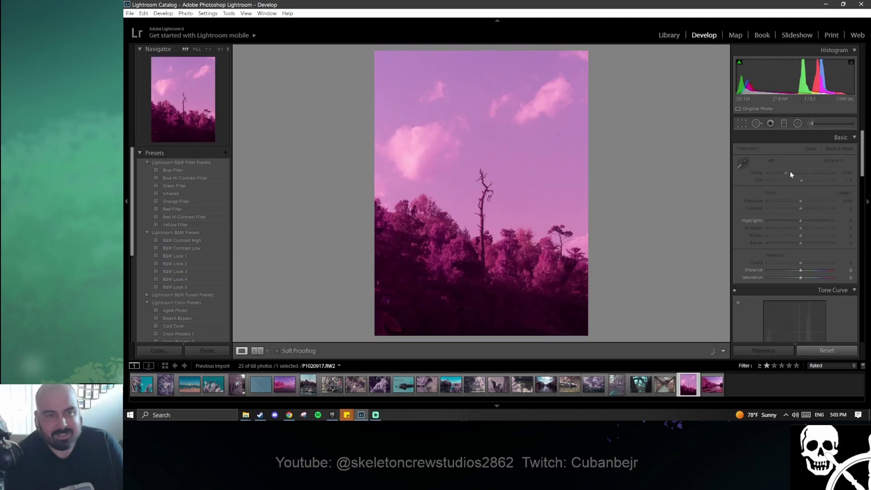
click(746, 158)
click(401, 140)
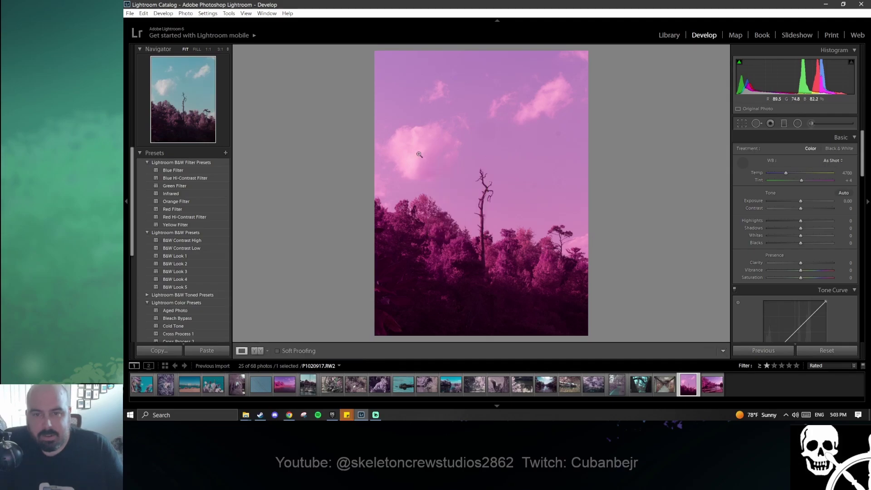
click(712, 385)
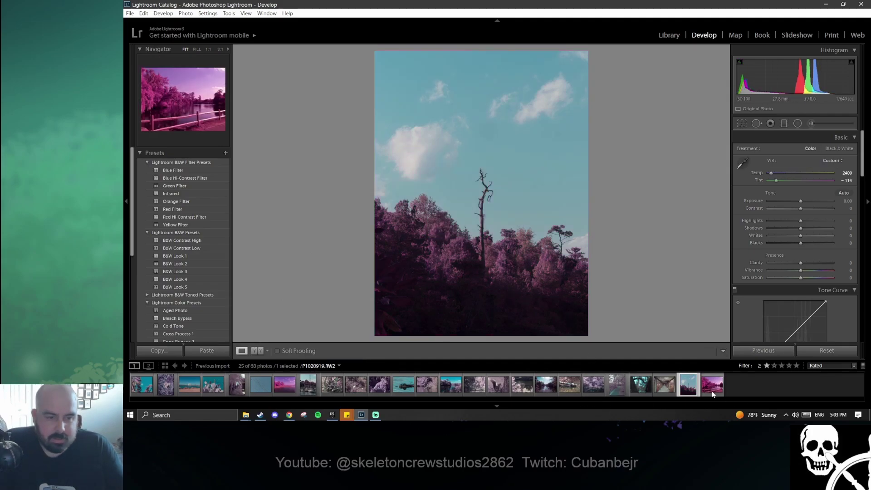
click(742, 162)
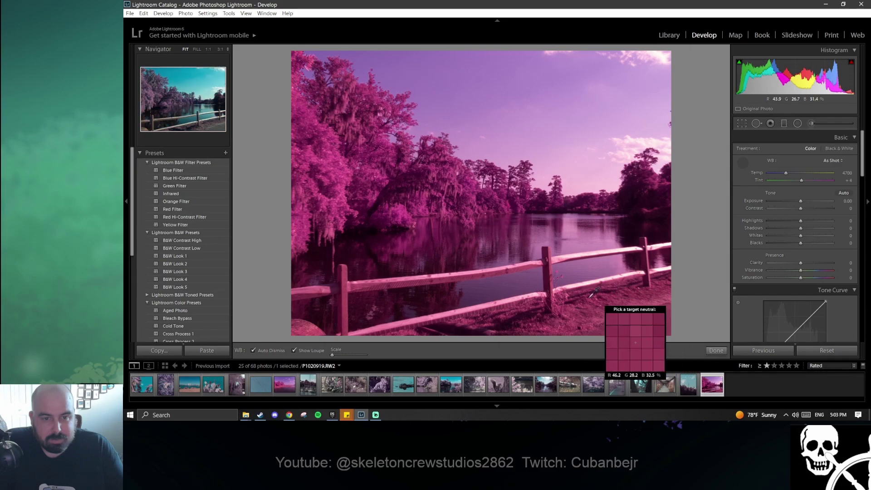
click(539, 259)
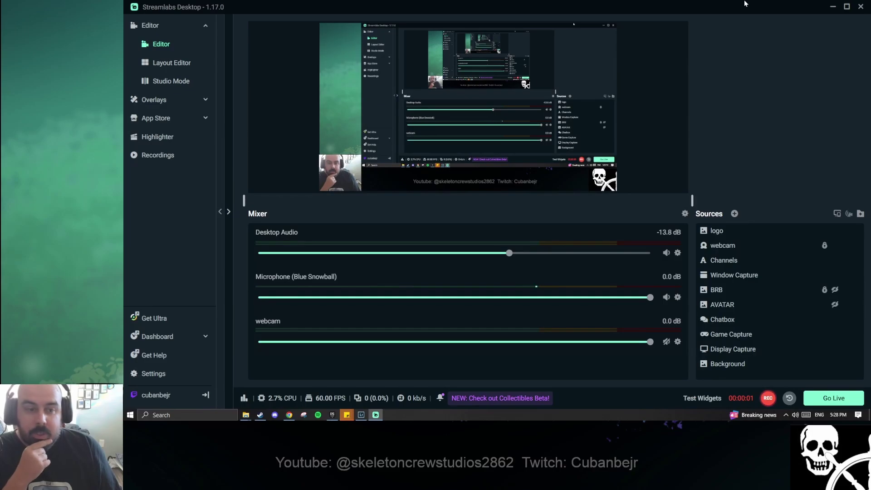
- Minimise Streamlabs Desktop to reveal Lightroom's cactus shot P1020871
click(835, 7)
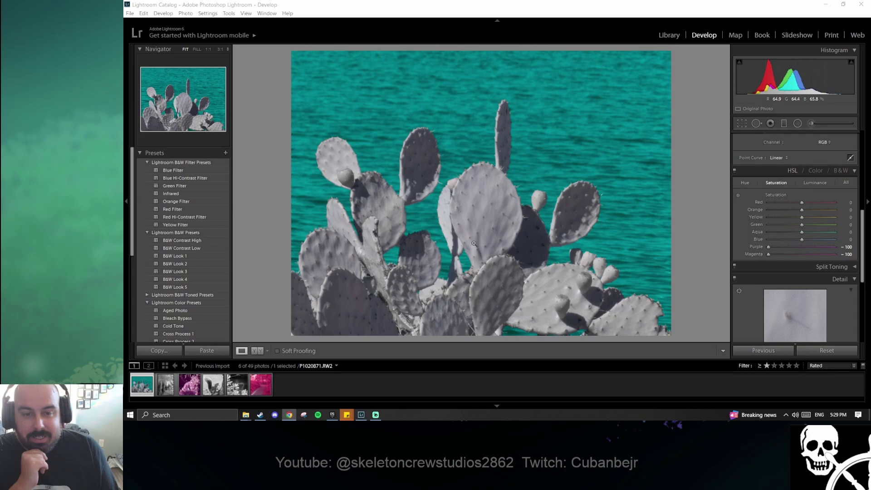
- Review the black-and-white palm, pink egret, black-and-white squirrel and heron edits
click(161, 389)
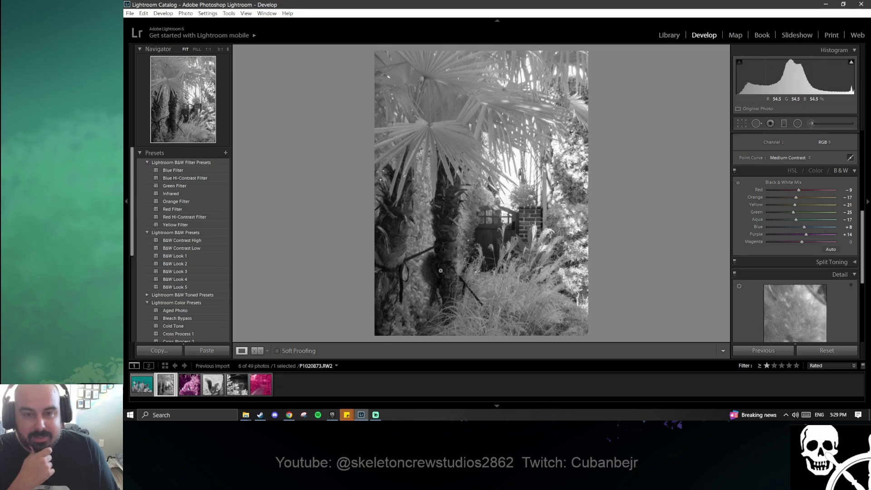
click(195, 375)
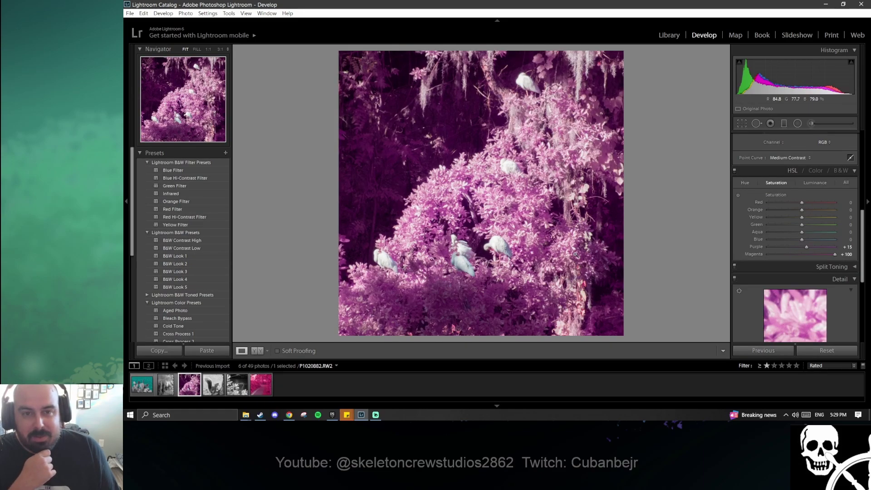
click(220, 384)
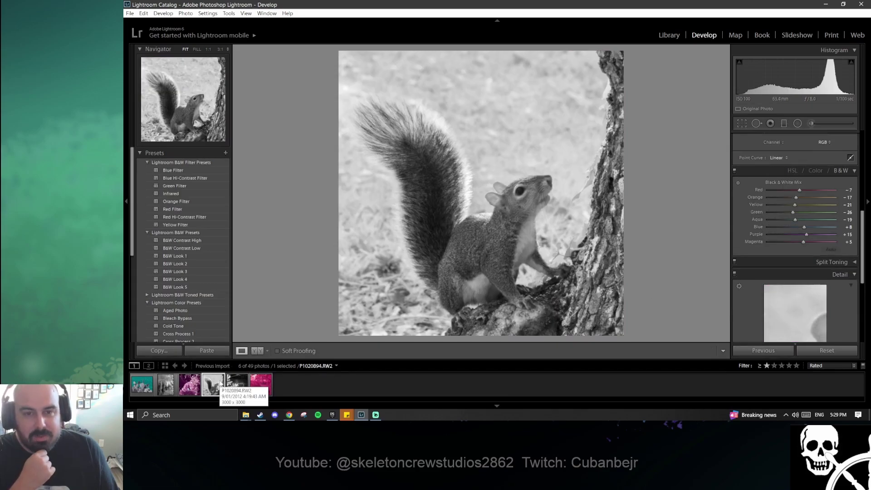
click(235, 389)
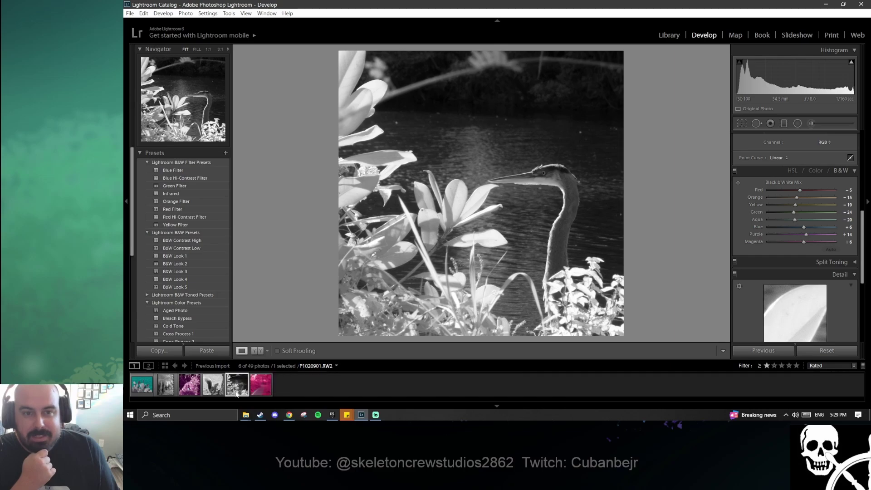
- Lower the magenta forest path's sharpening amount from 17 to 13, then bring Streamlabs back up
click(262, 386)
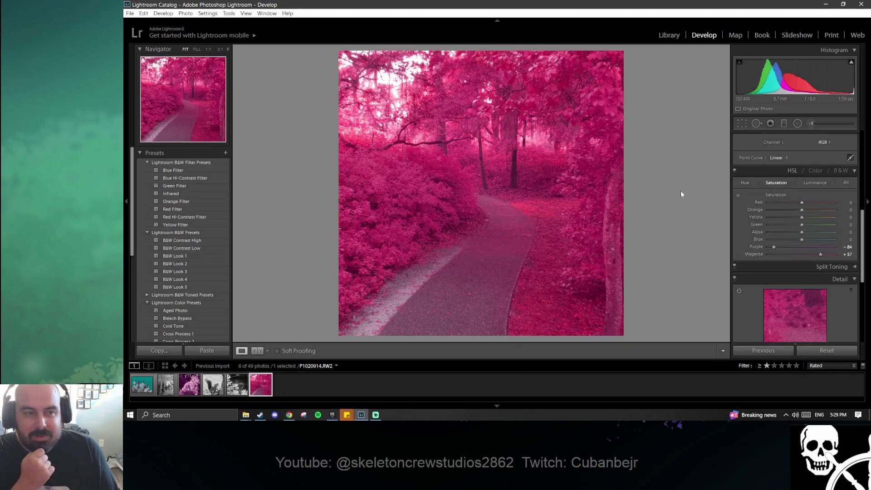
scroll(749, 293, down, 4)
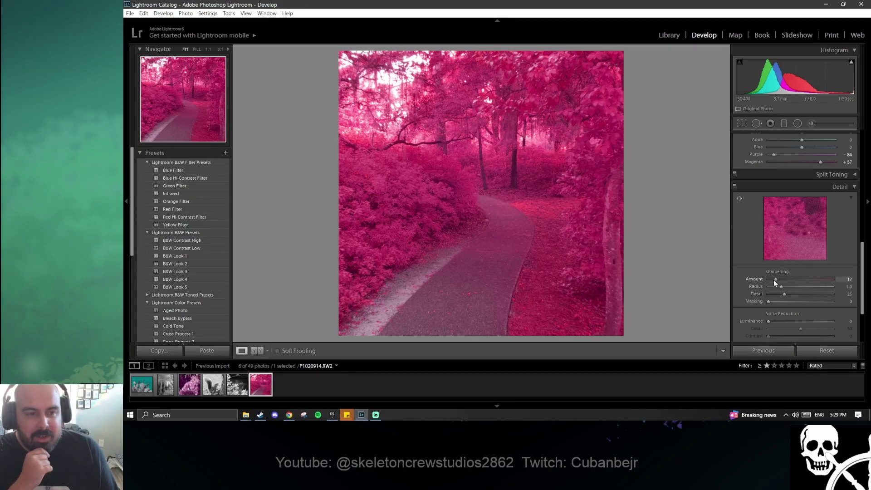
drag(774, 280, 772, 281)
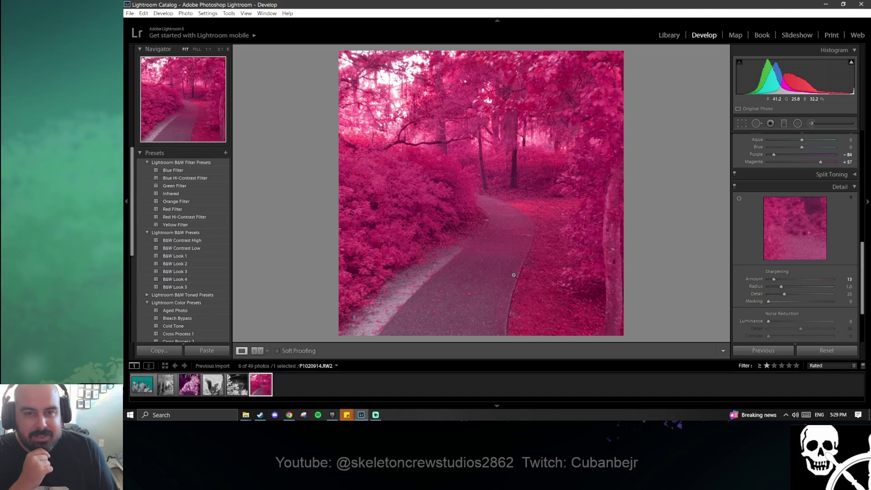
click(376, 414)
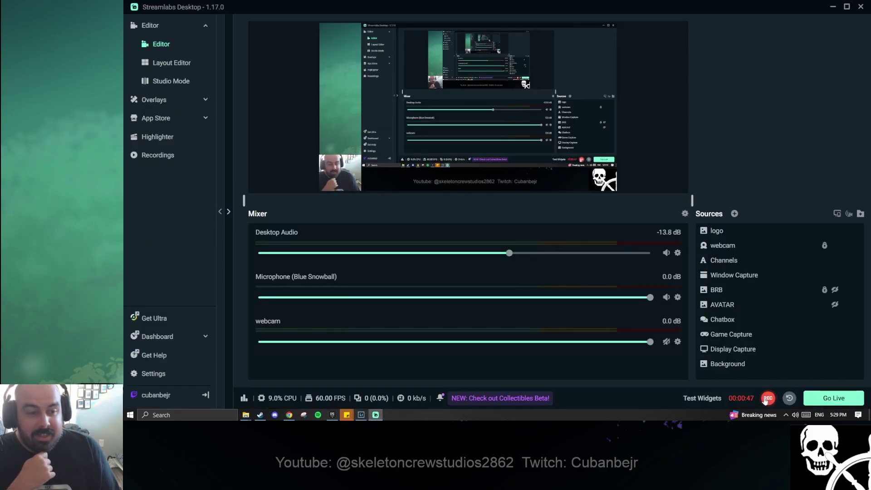